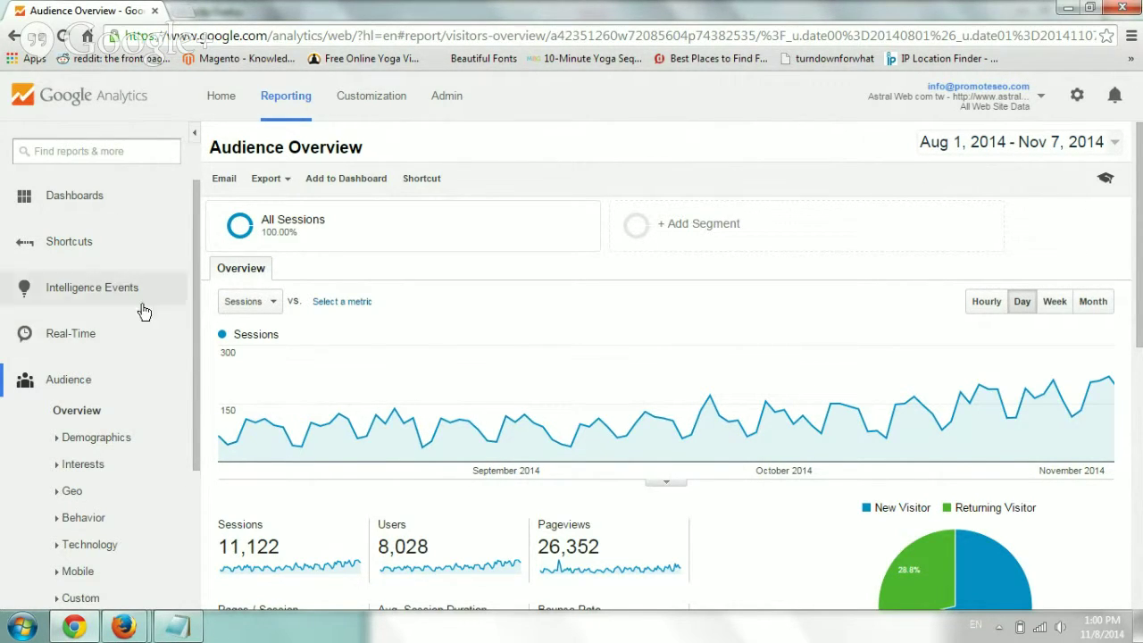
Step: Look through the reports listed under Real-Time and Audience, including the Interests and Behavior groups within Audience
click(115, 380)
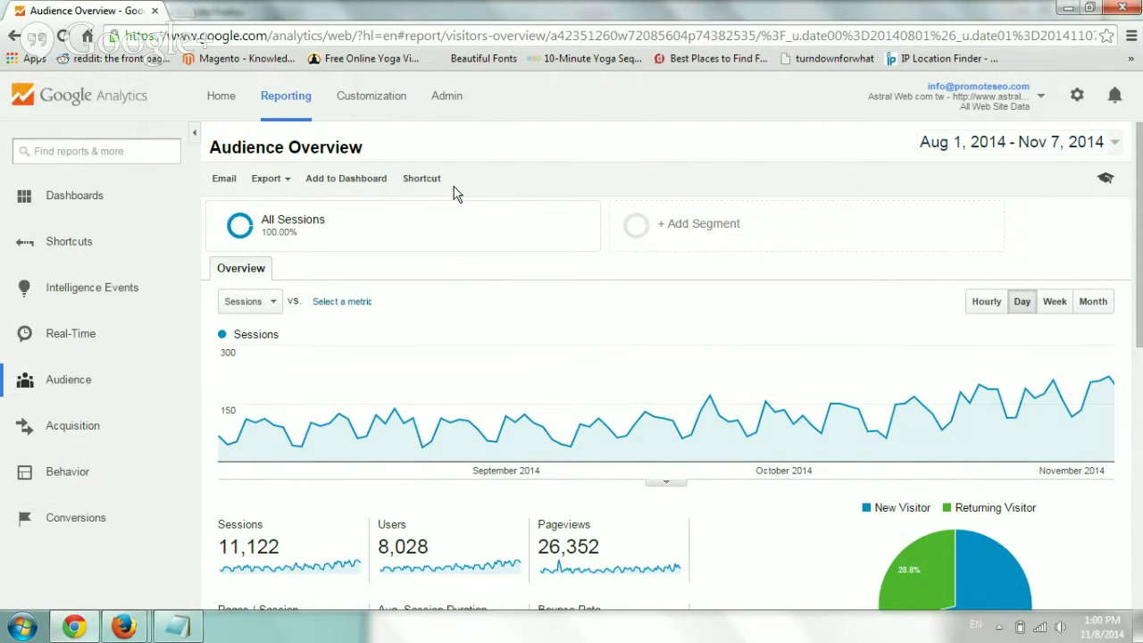
click(117, 334)
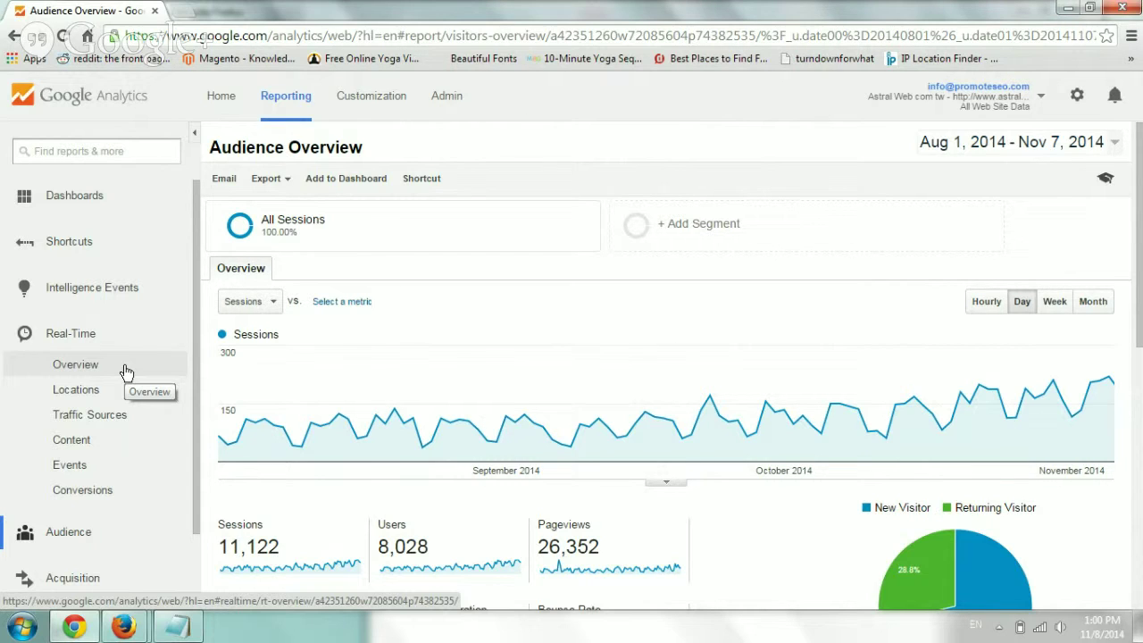
click(136, 337)
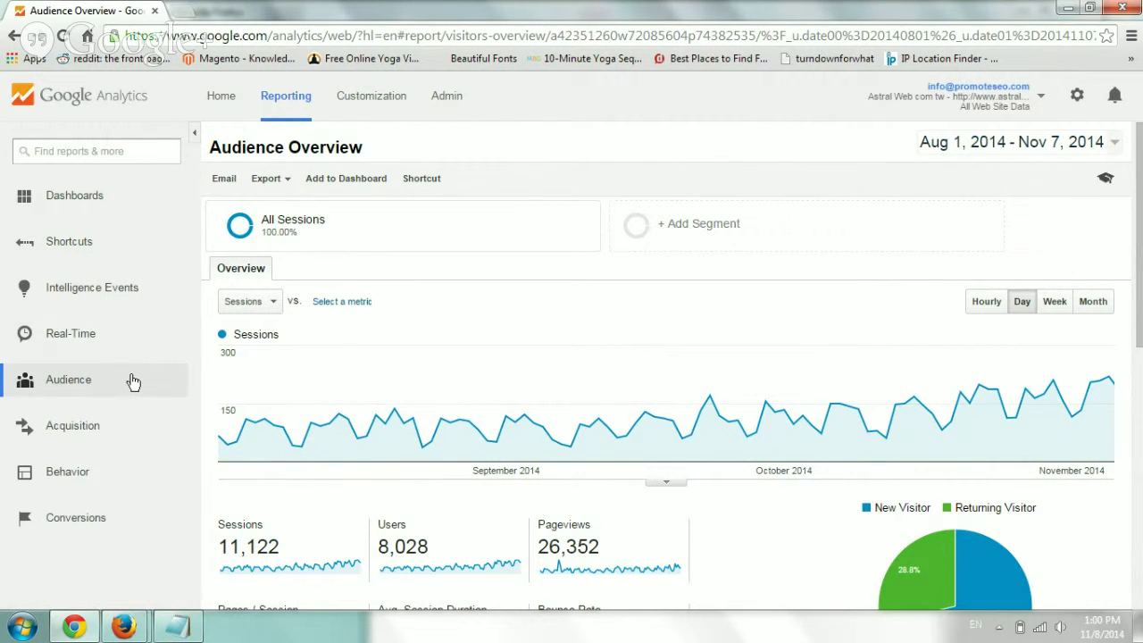
click(130, 379)
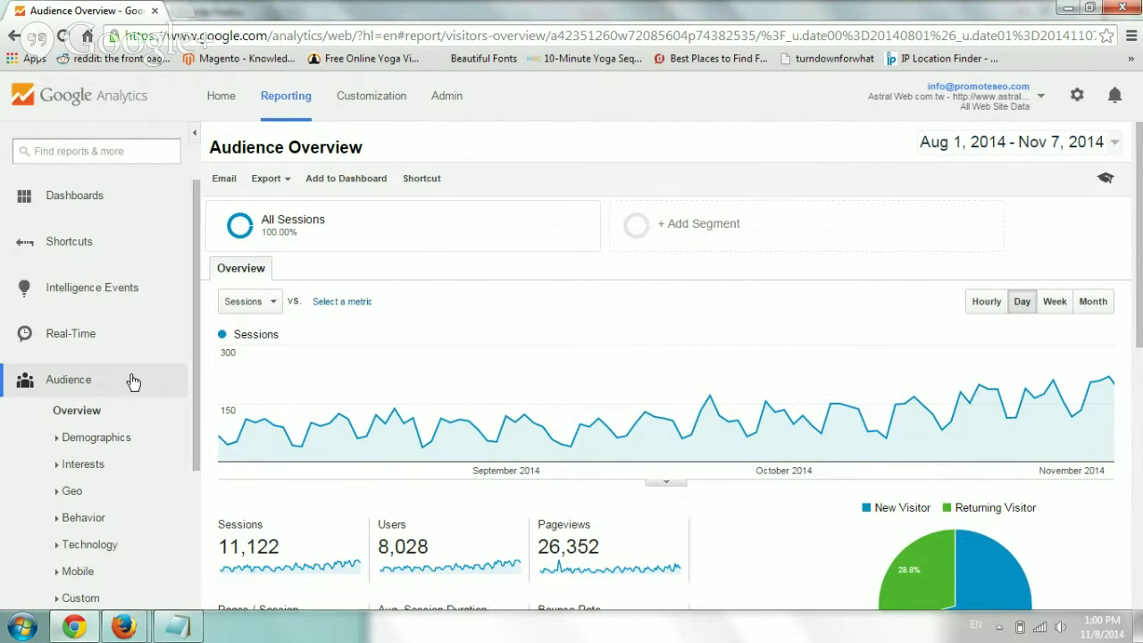
click(125, 464)
click(126, 465)
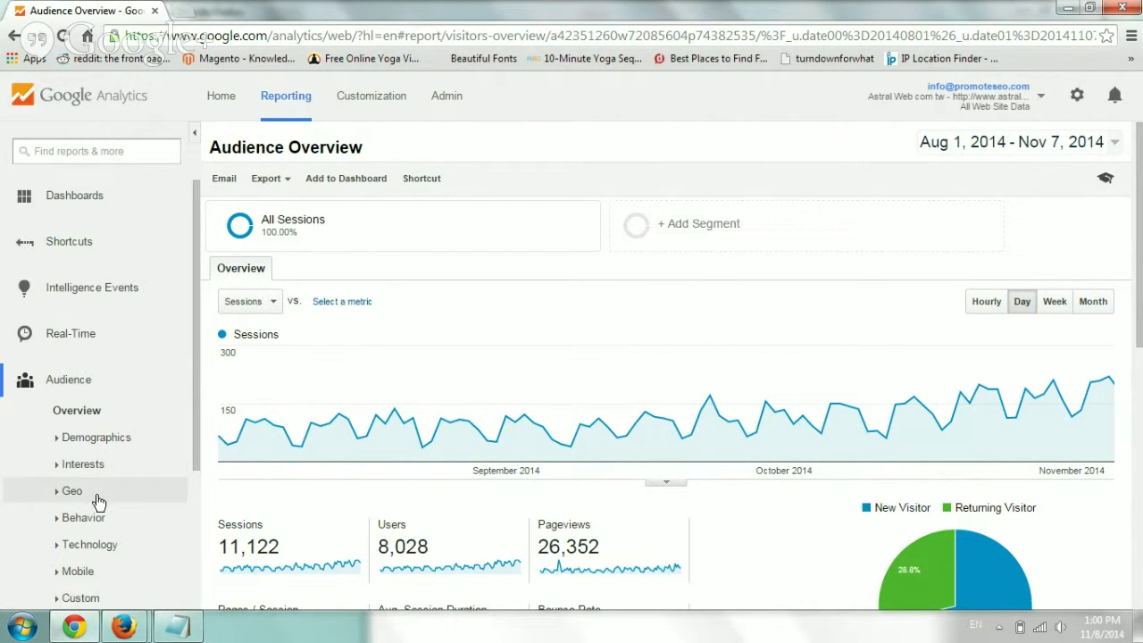
click(121, 518)
click(121, 517)
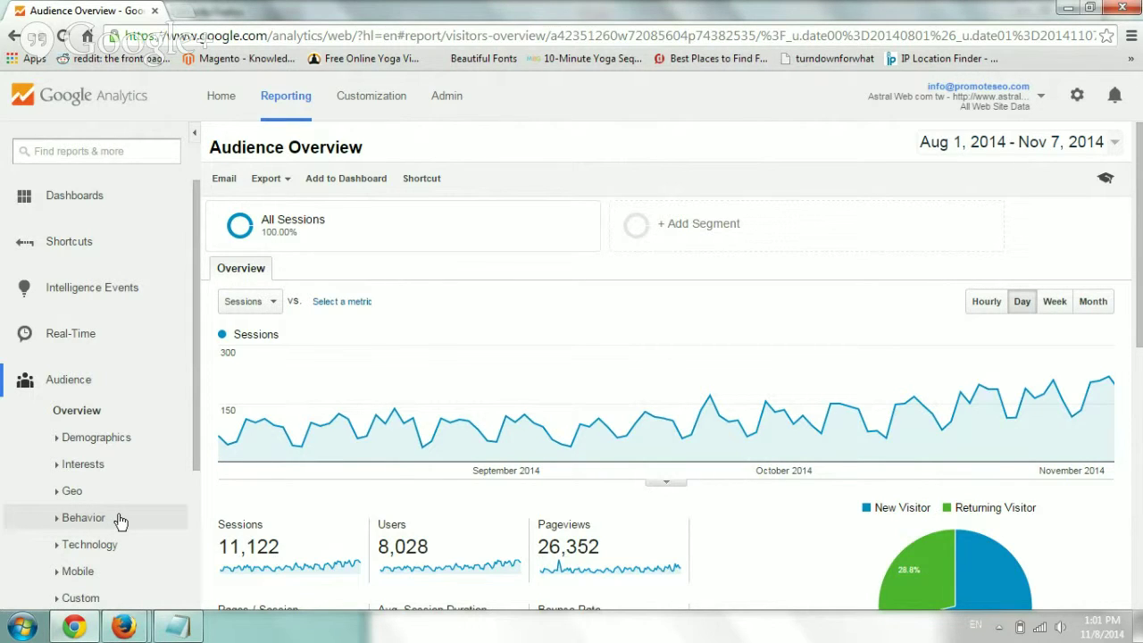
click(125, 382)
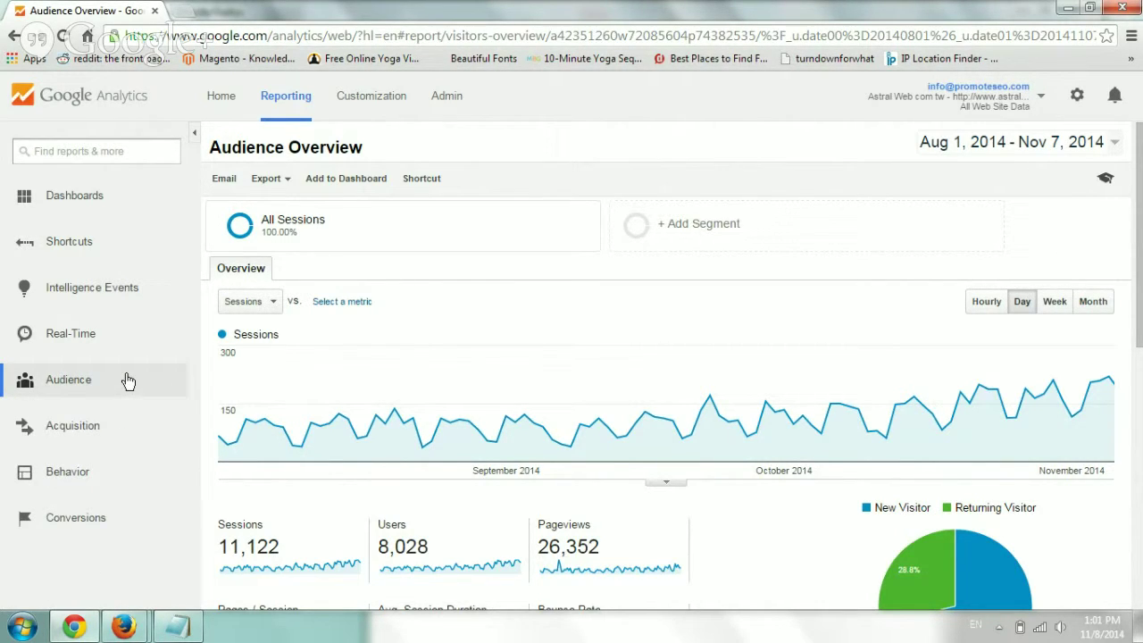
Step: Look through the reports listed under Acquisition, Behavior and Conversions, collapsing each section again
click(124, 435)
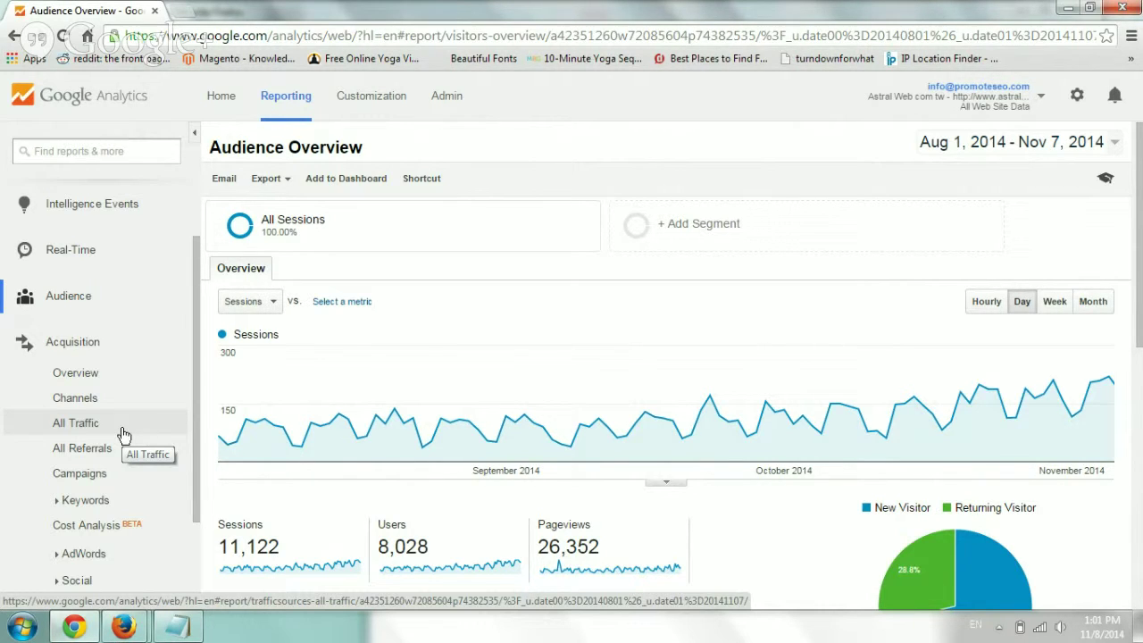
click(107, 346)
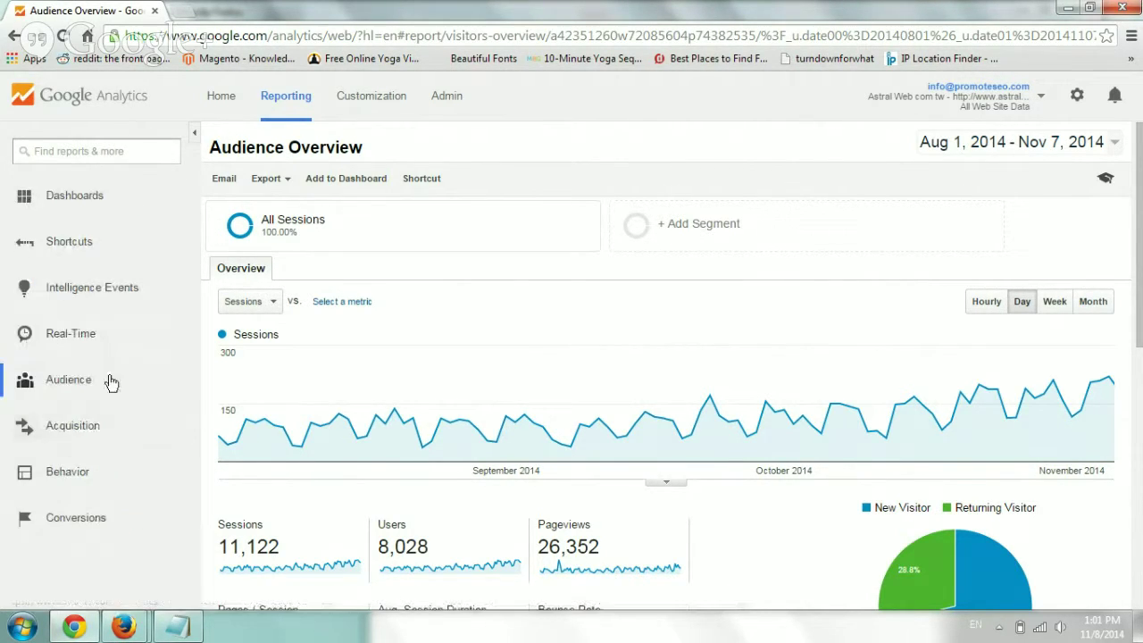
click(113, 478)
scroll(133, 436, down, 2)
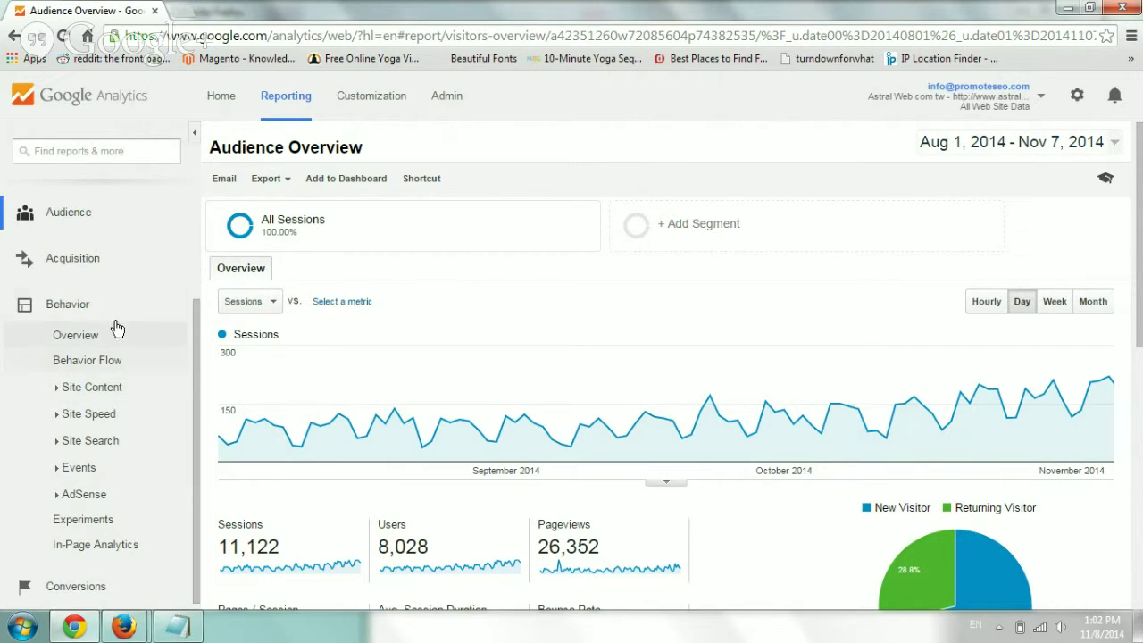
scroll(116, 331, up, 2)
click(104, 474)
click(111, 516)
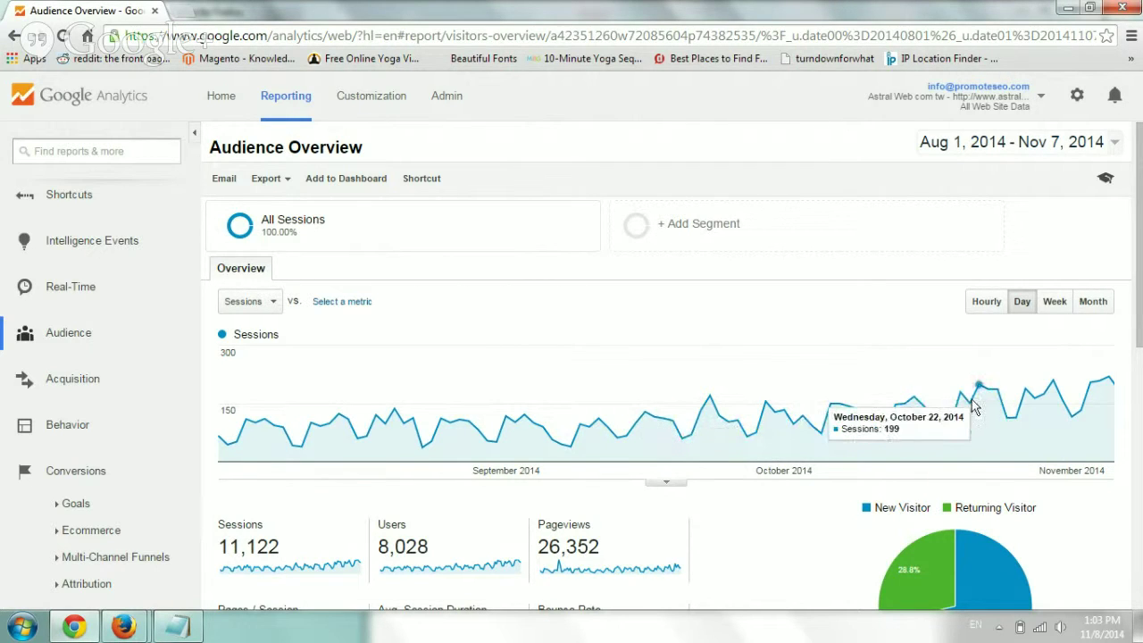
scroll(875, 404, down, 1)
scroll(875, 404, up, 1)
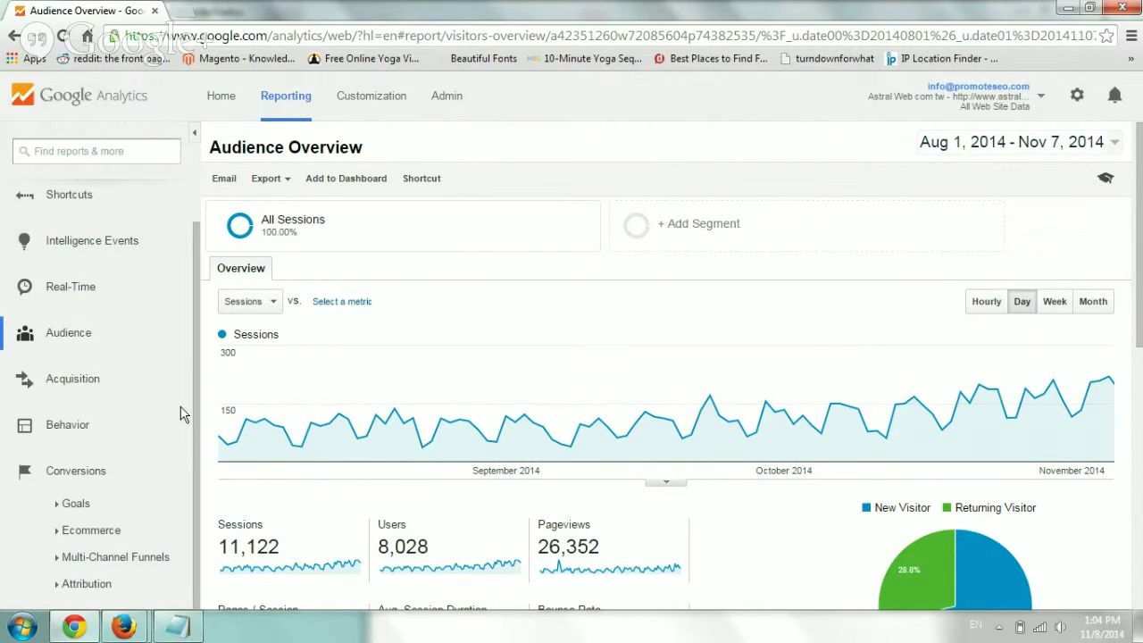
click(101, 473)
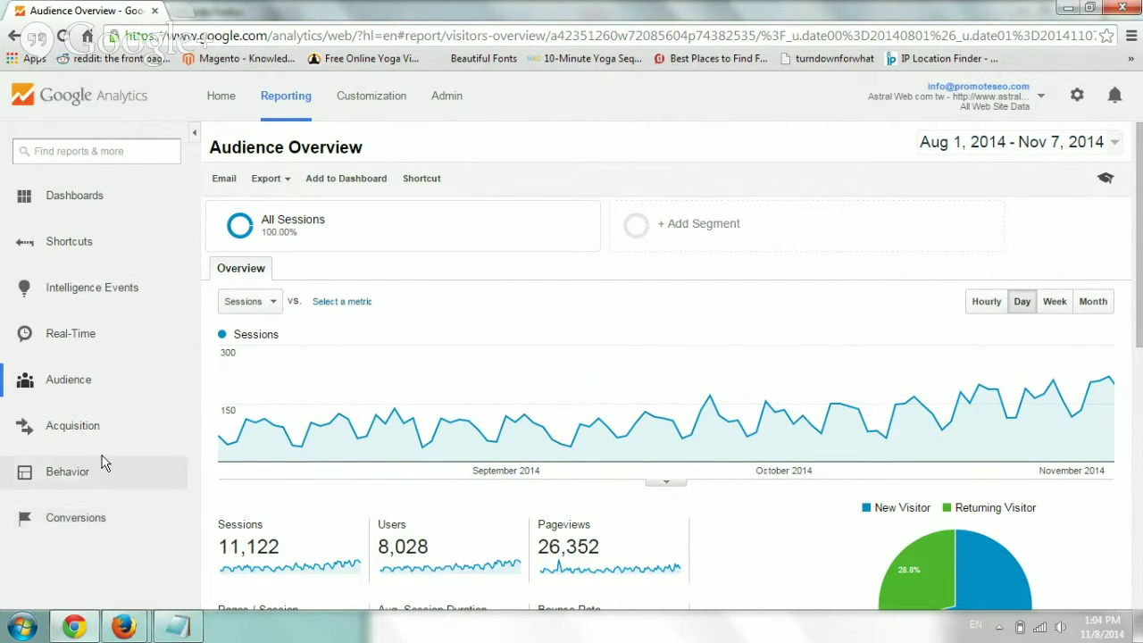
Step: Try comparing the report's date range with the previous year, and close the date settings without applying the comparison
click(1056, 147)
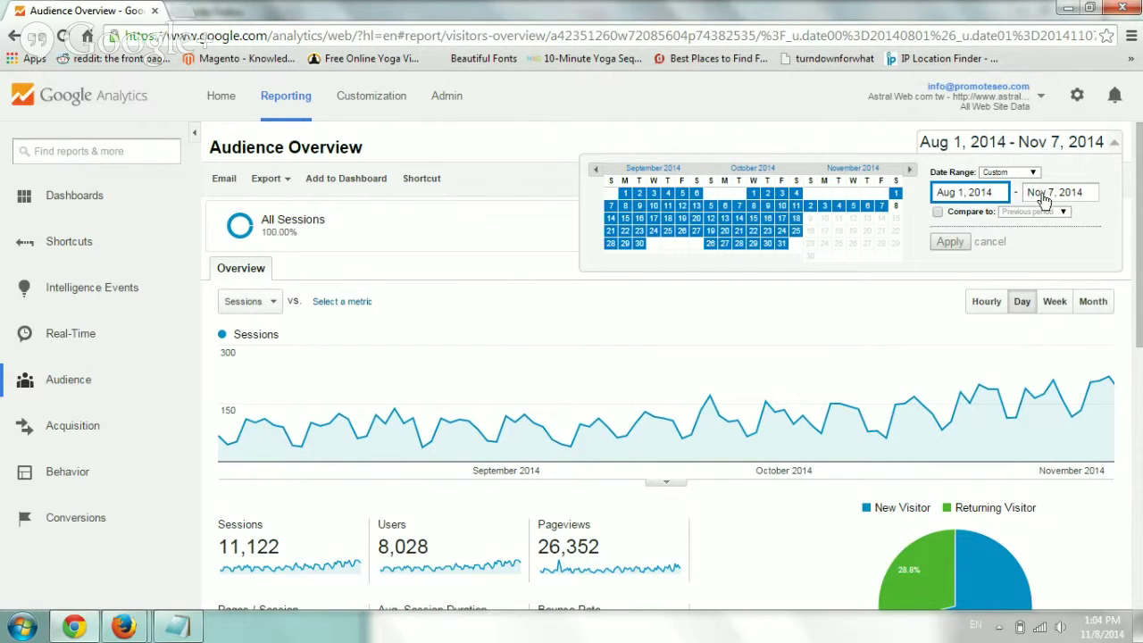
click(938, 213)
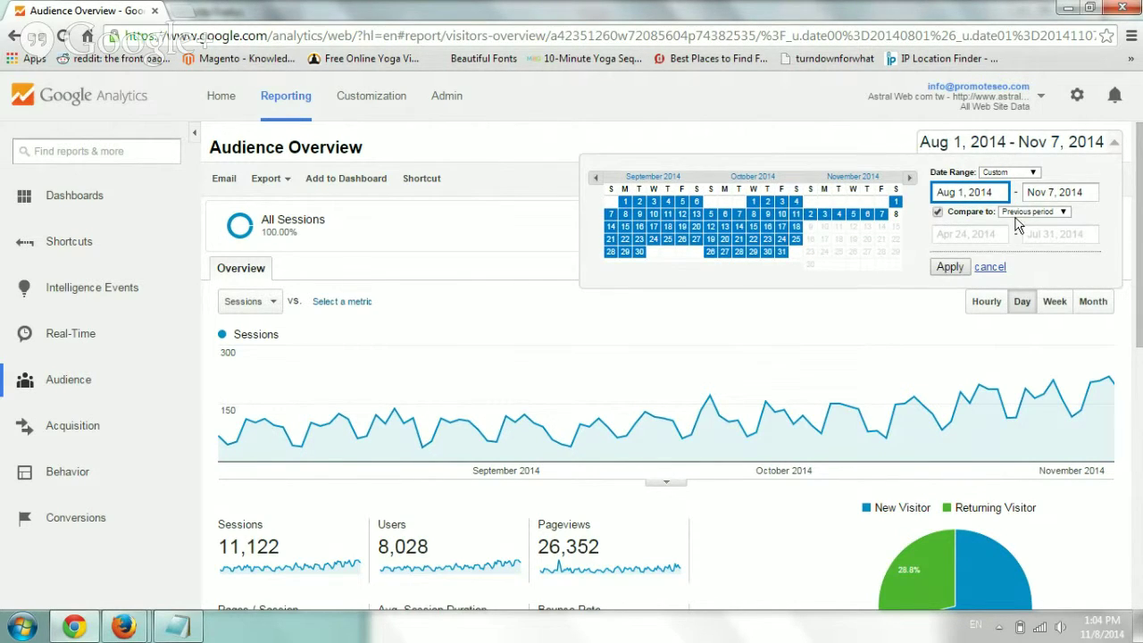
click(1054, 212)
click(1046, 242)
click(1031, 213)
click(1027, 219)
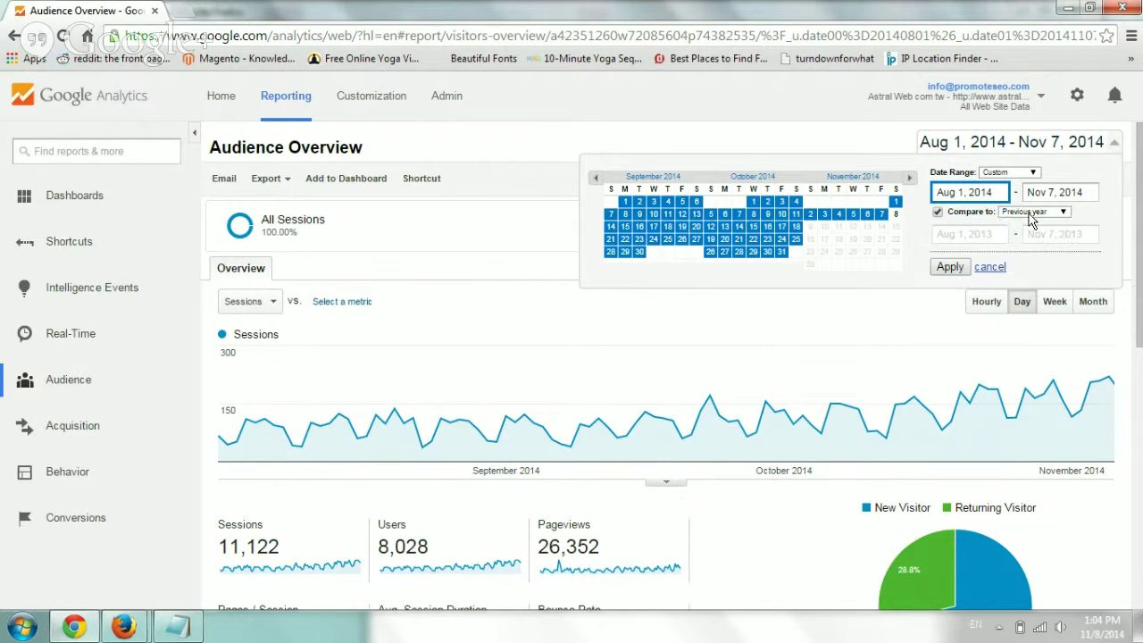
click(938, 212)
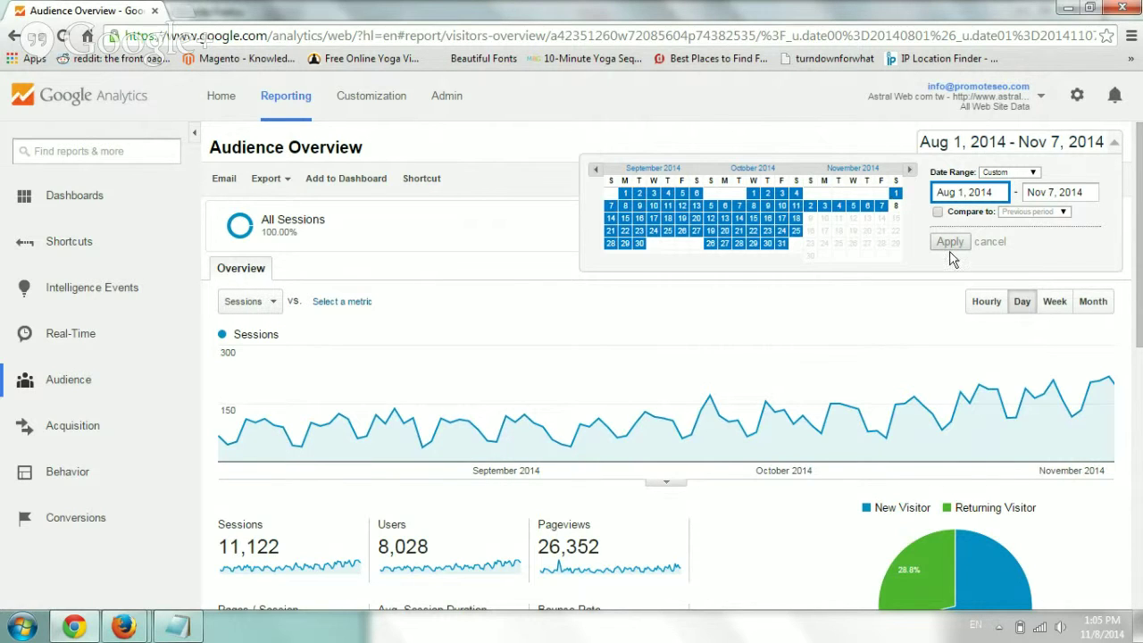
click(783, 141)
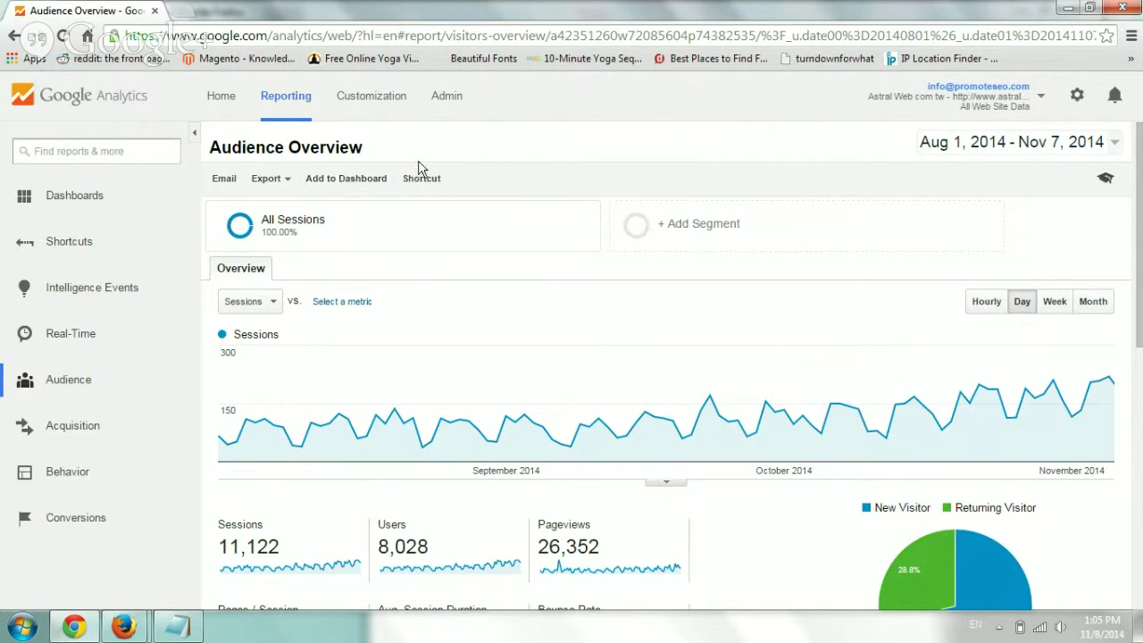
Step: Check the export formats and the email report settings for Audience Overview, closing both without sending anything
click(270, 178)
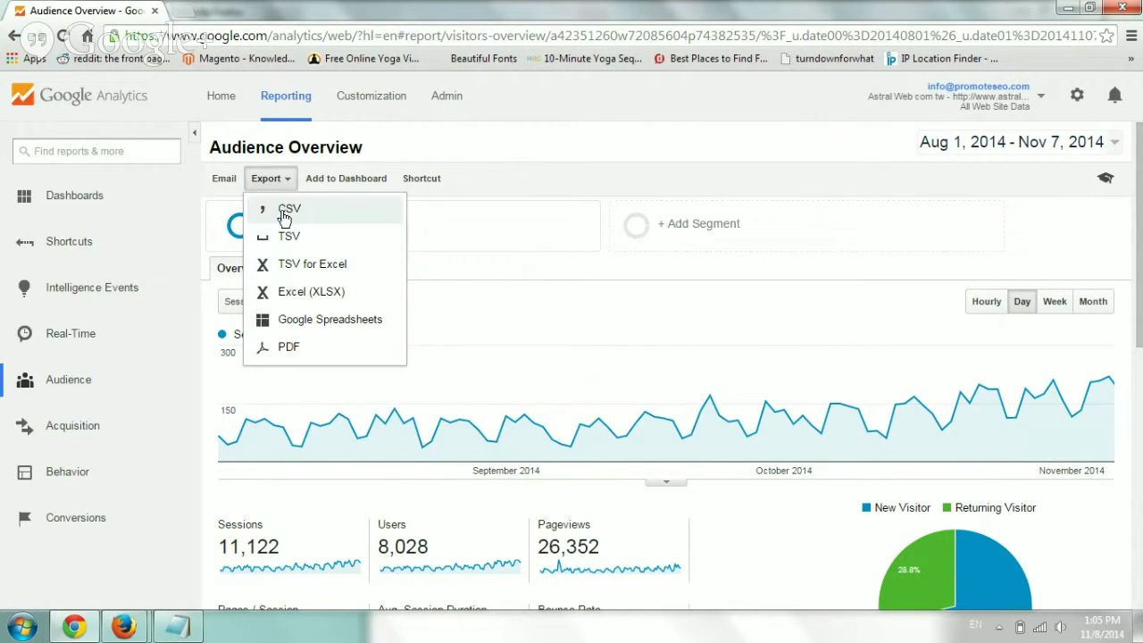
click(223, 179)
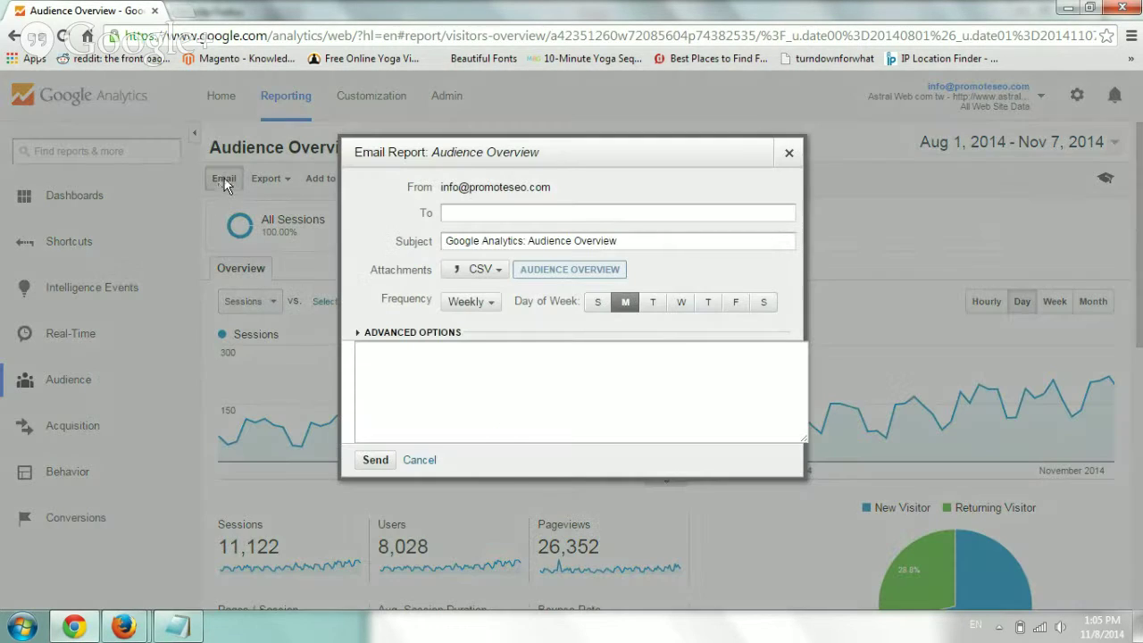
click(787, 148)
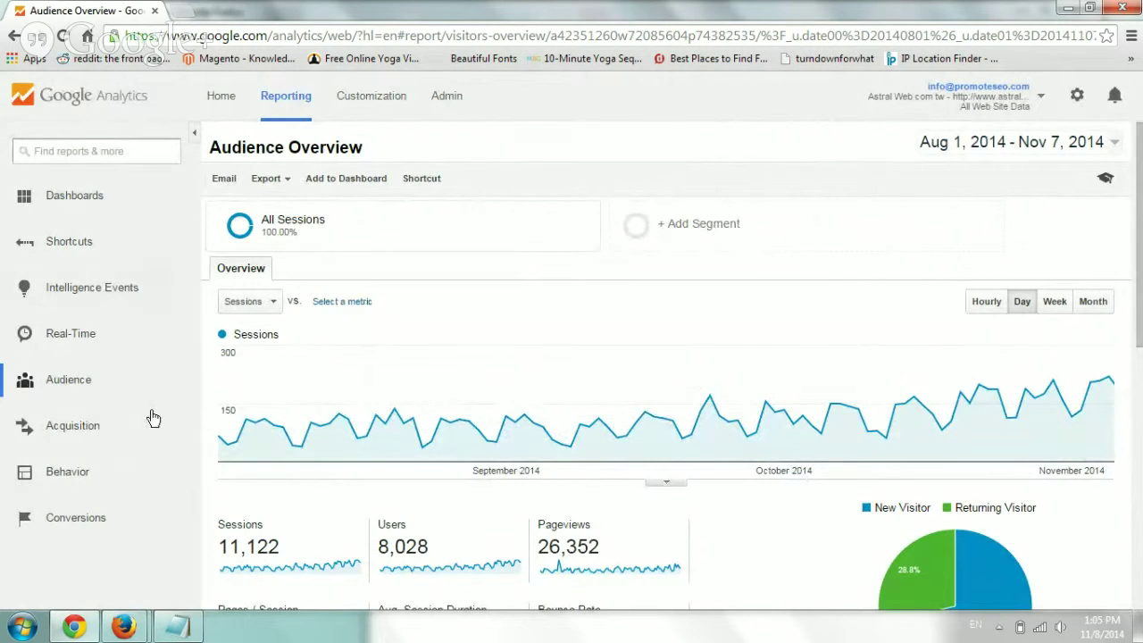
Step: Group the Audience Overview sessions chart by week, by month, and back to week
click(1055, 304)
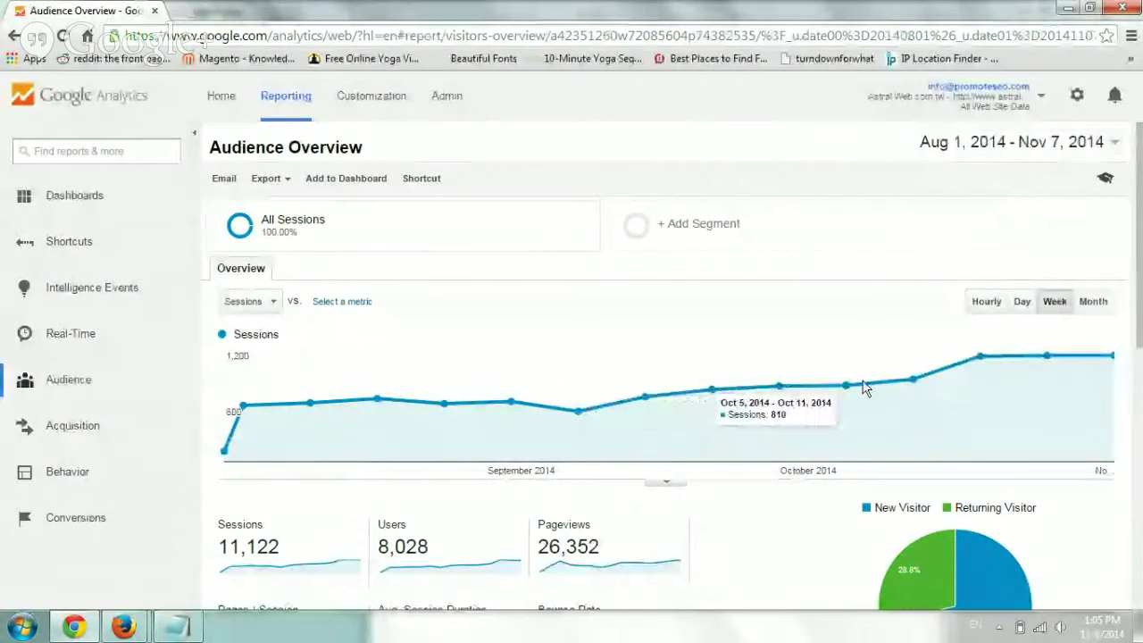
click(1092, 301)
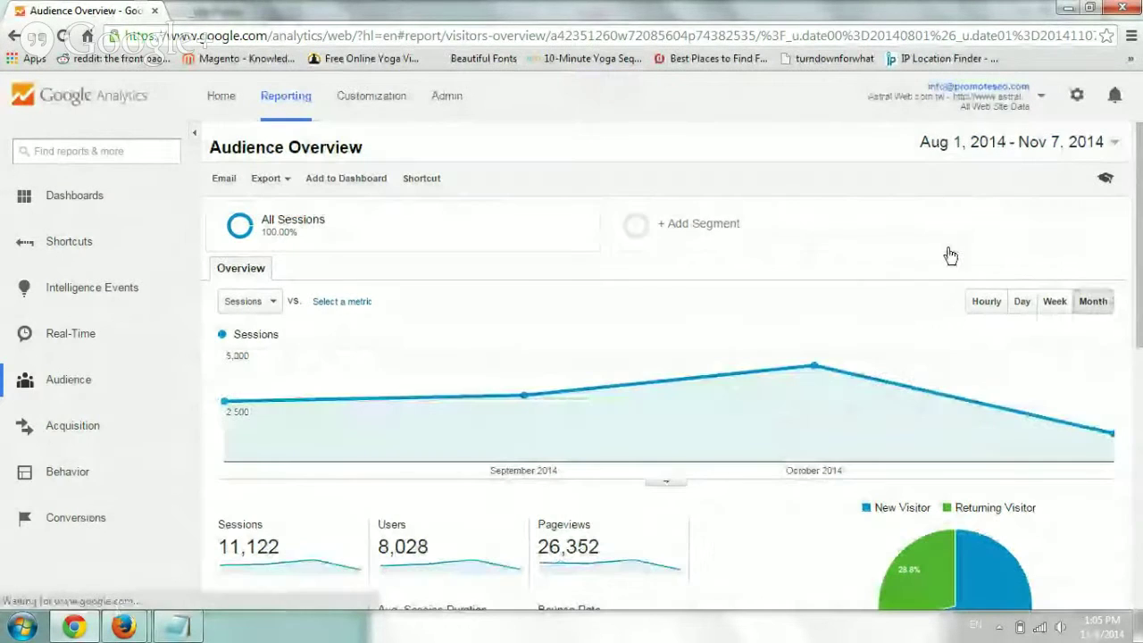
click(1052, 301)
Step: Examine the Audience Overview summary metrics, the new versus returning visitor chart and the language breakdown
scroll(990, 311, down, 3)
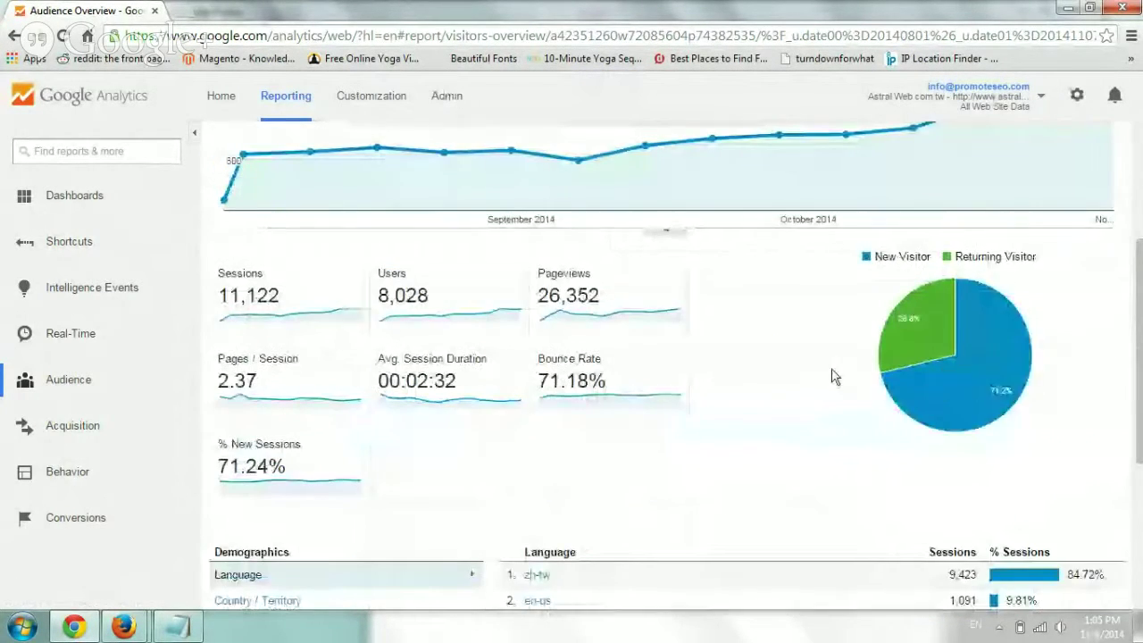
scroll(822, 383, up, 3)
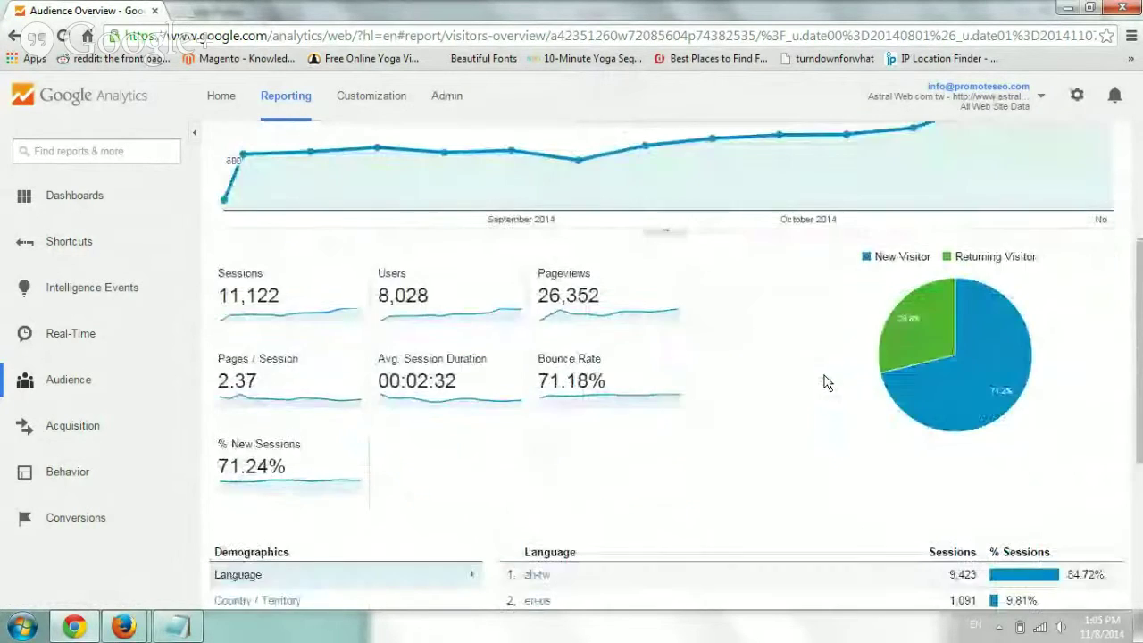
scroll(824, 382, down, 3)
mouse_move(268, 181)
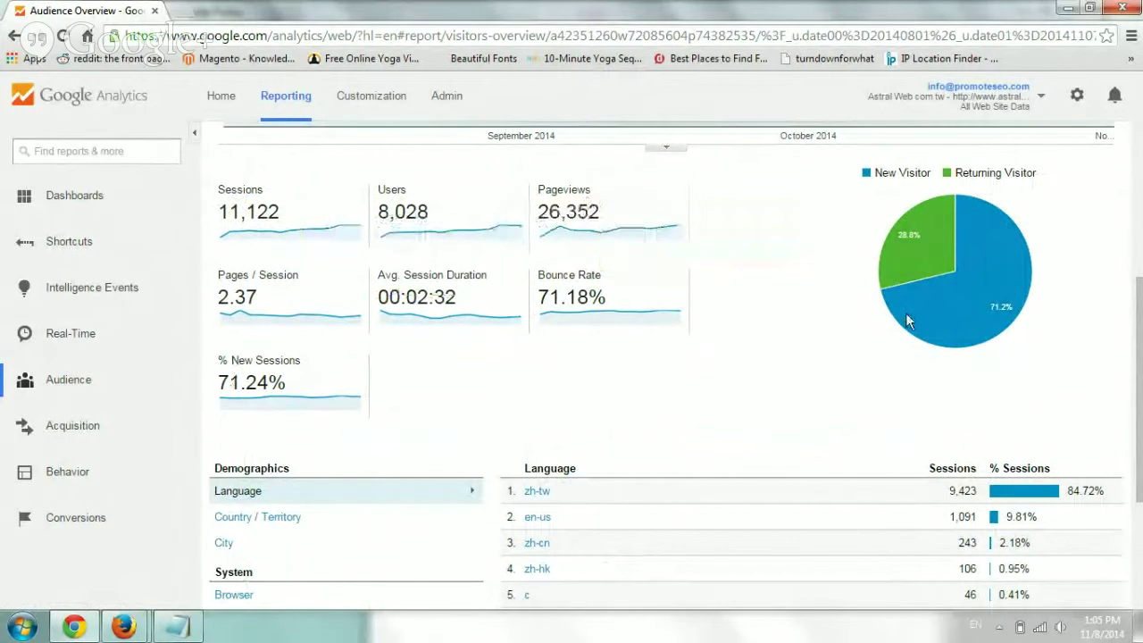
scroll(802, 375, up, 1)
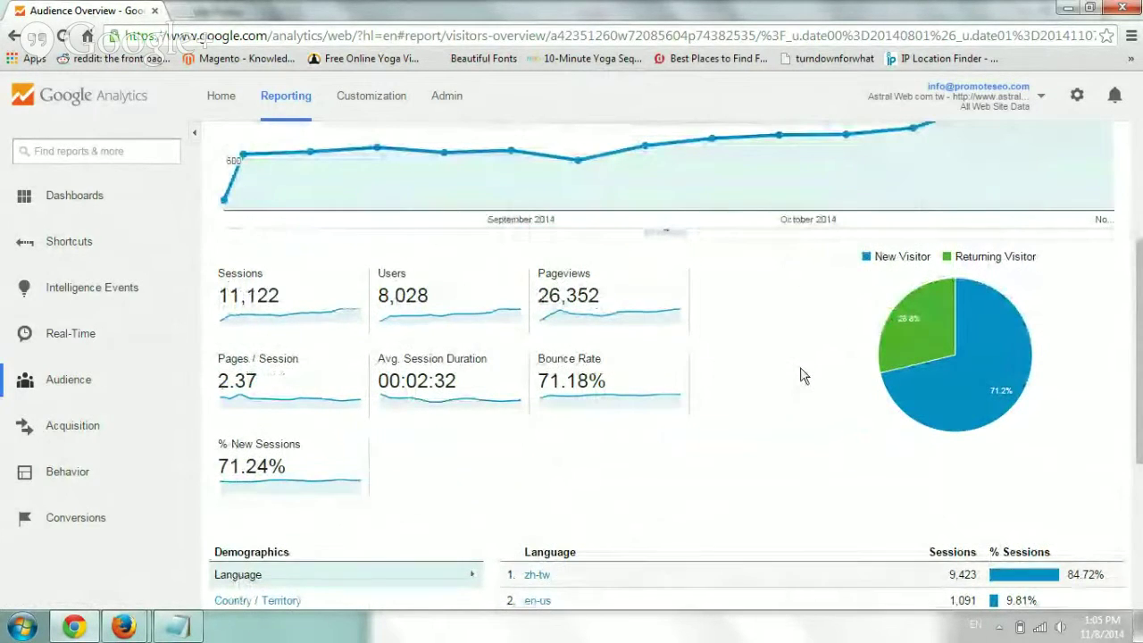
Step: Open the All Traffic report under Acquisition and bring its source/medium table into view
click(93, 426)
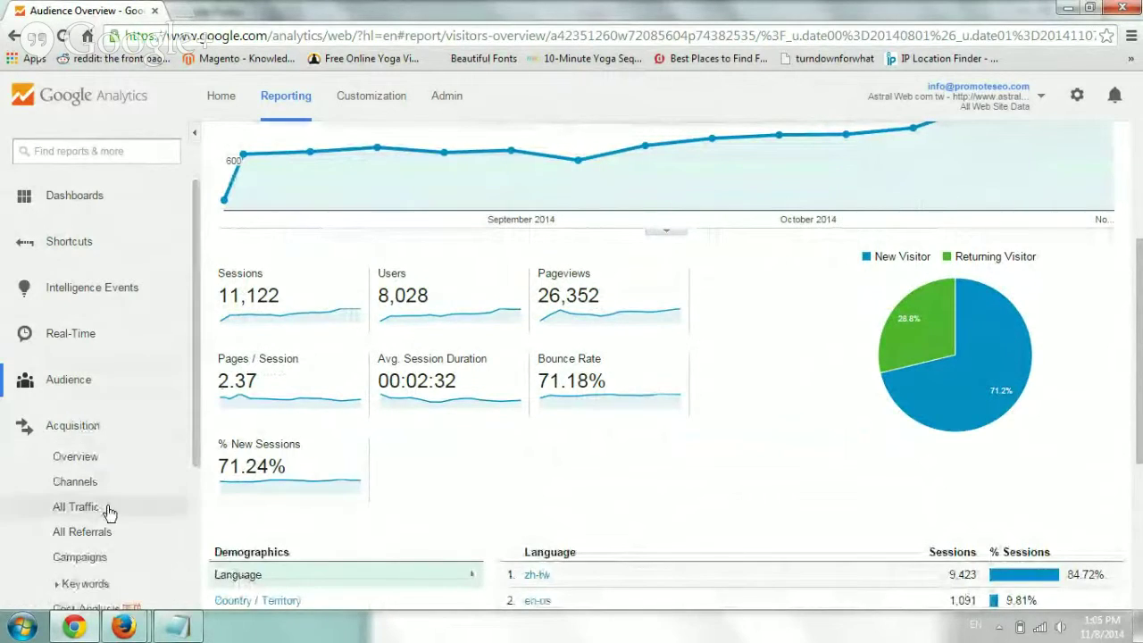
click(110, 509)
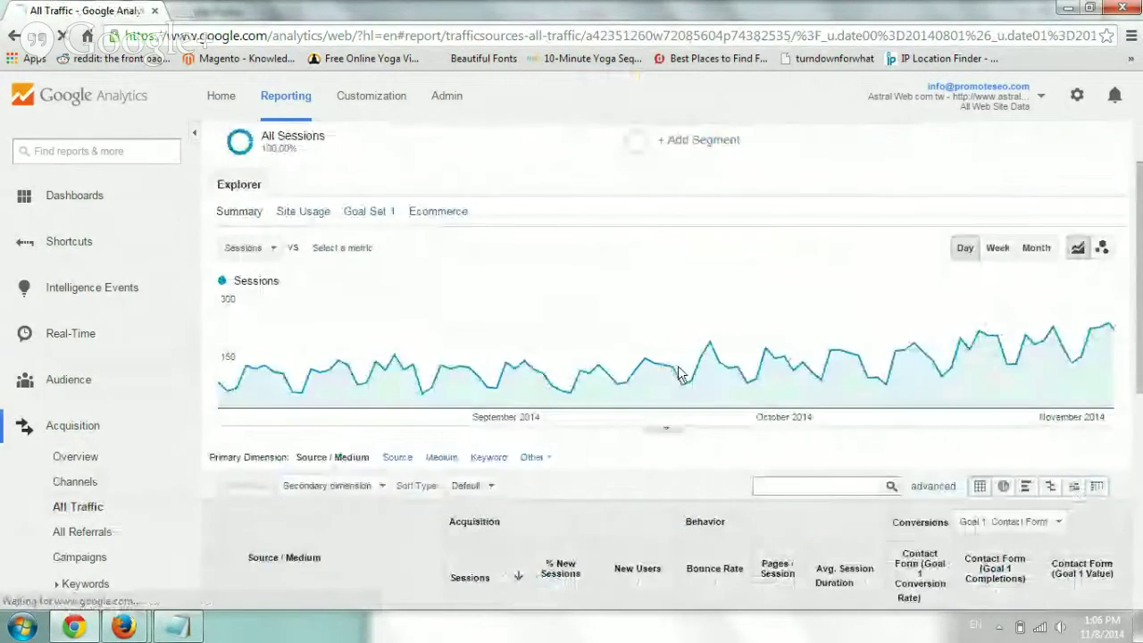
scroll(686, 366, down, 3)
scroll(686, 361, up, 2)
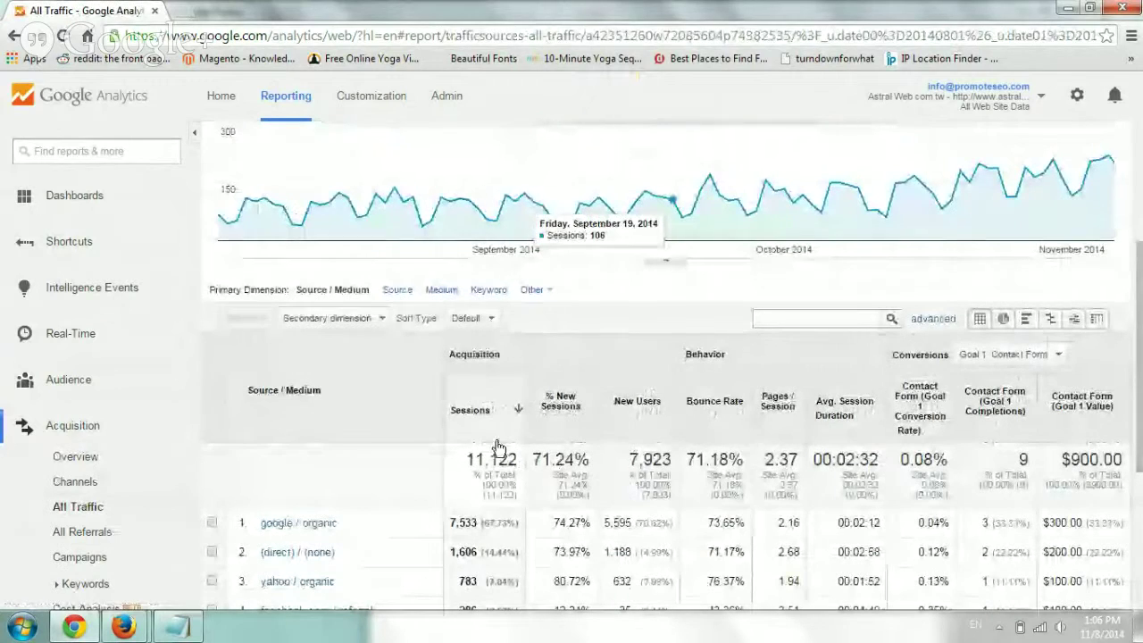
Step: Examine the total Sessions figure and read the explanations of the Sessions, % New Sessions and New Users columns
mouse_move(503, 418)
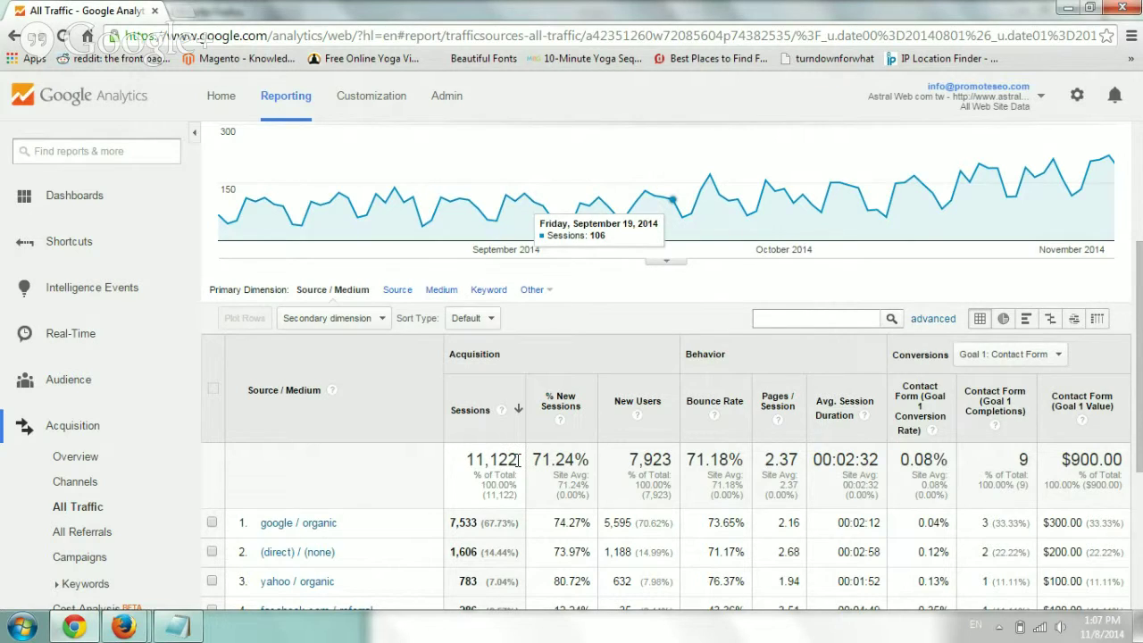
drag(516, 460, 466, 461)
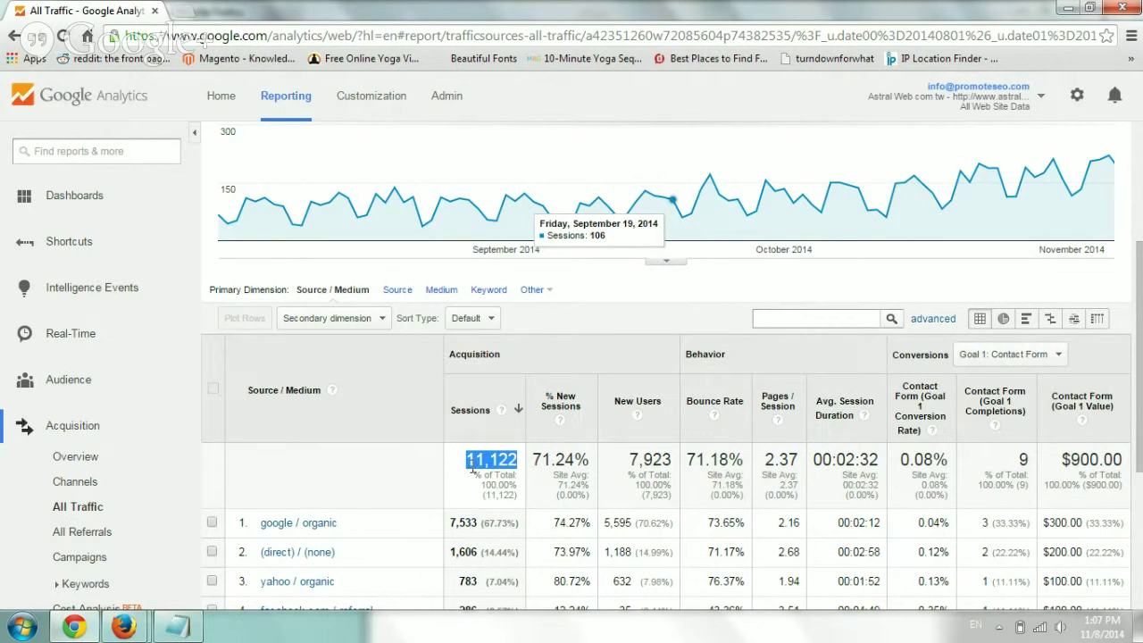
click(472, 467)
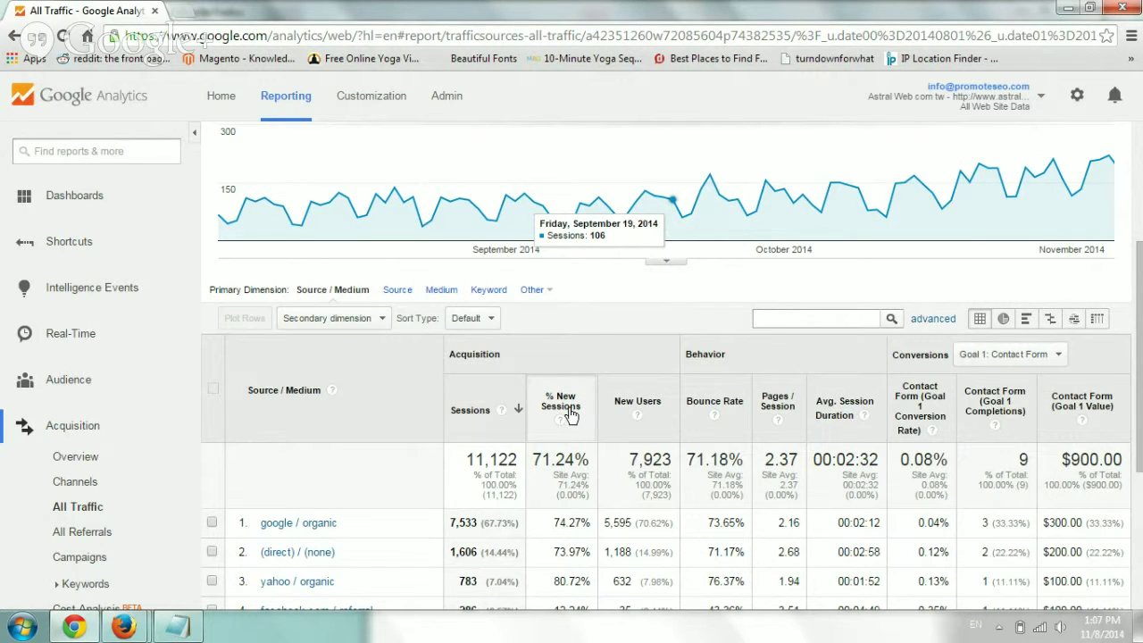
mouse_move(561, 423)
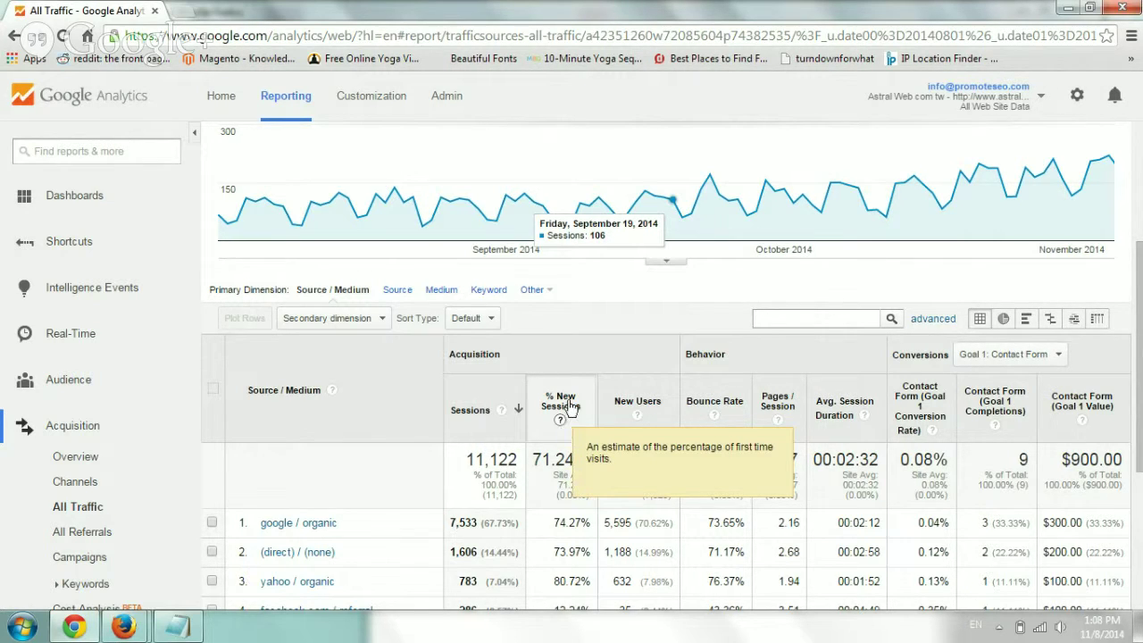
mouse_move(636, 419)
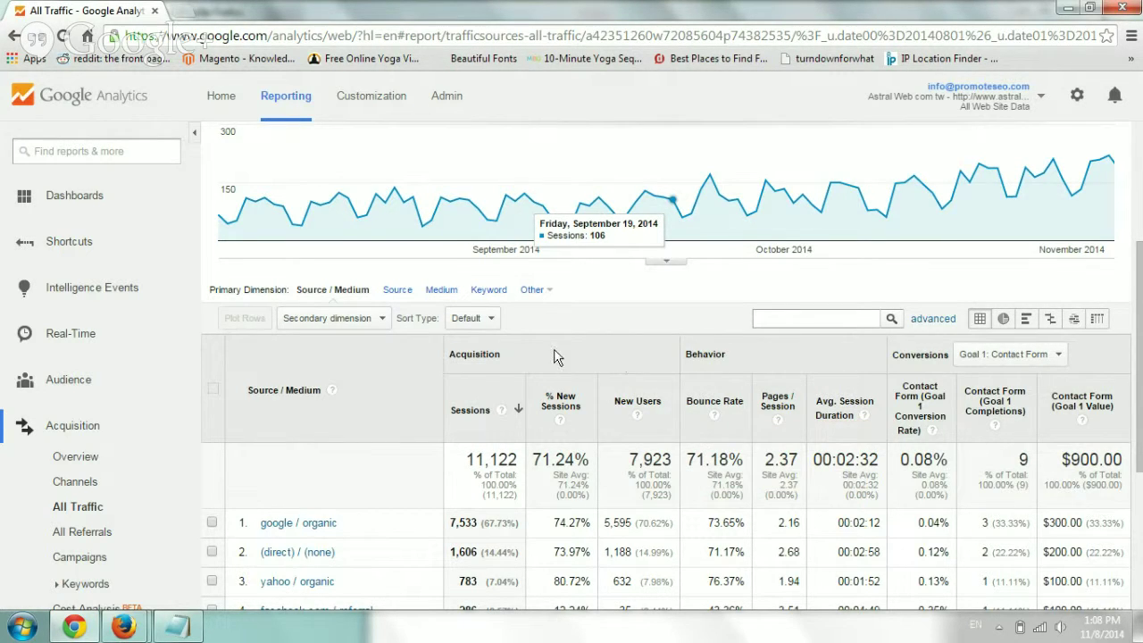
Step: Examine the Acquisition column group, the site-wide totals row and the overall bounce rate in the source/medium table
drag(450, 355, 516, 357)
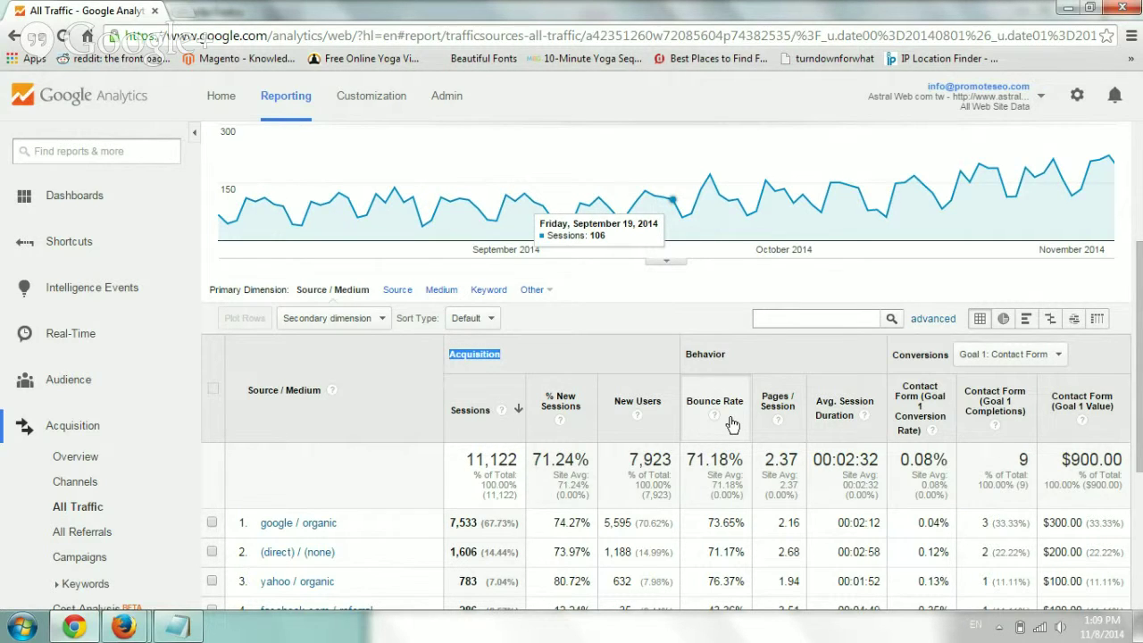
scroll(733, 424, down, 1)
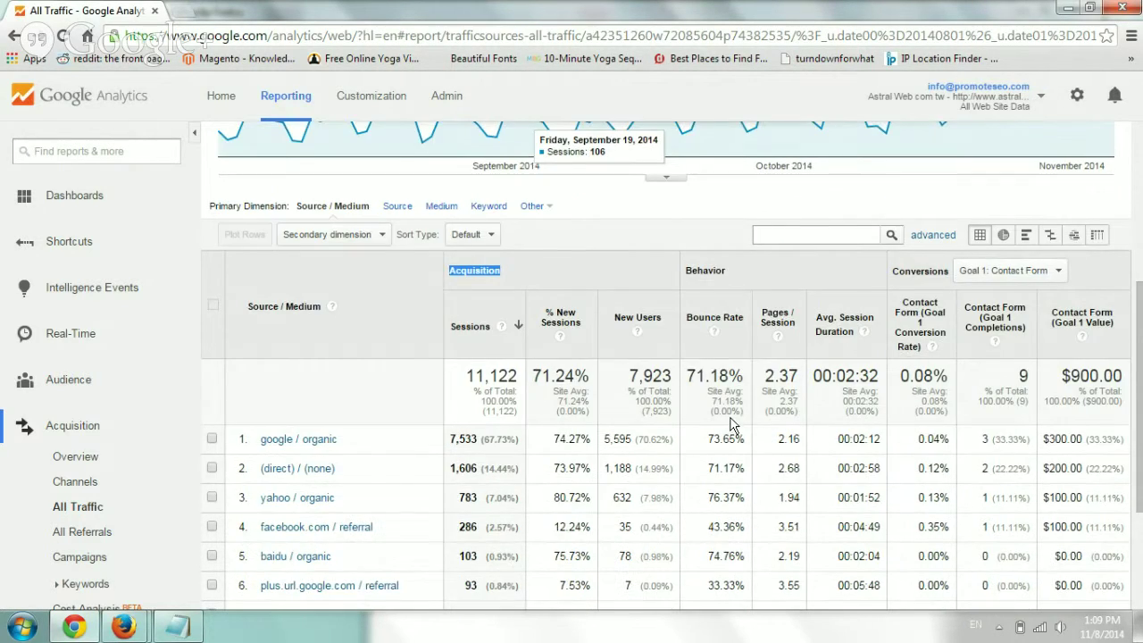
double_click(688, 376)
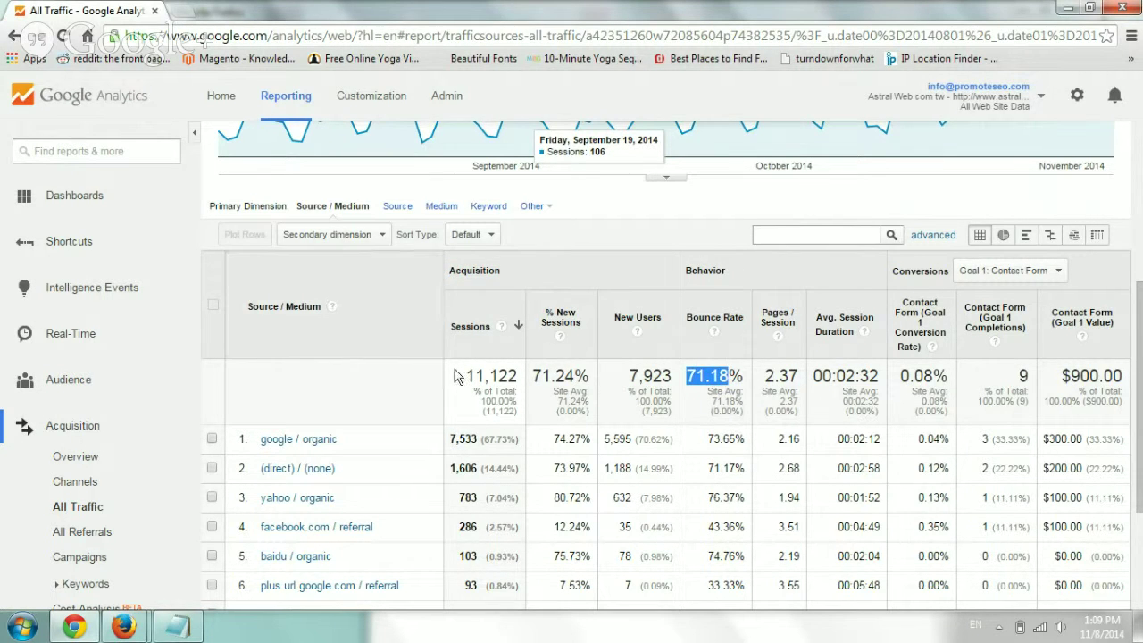
drag(451, 375, 1098, 393)
scroll(1023, 185, up, 4)
scroll(972, 286, down, 5)
click(484, 367)
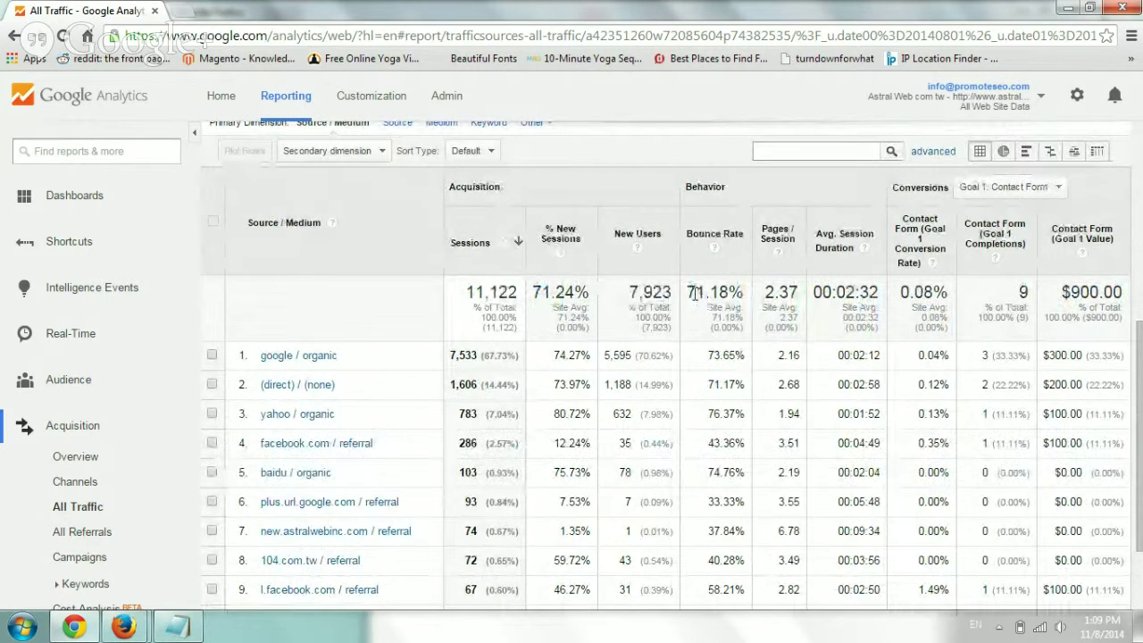
drag(696, 292, 742, 288)
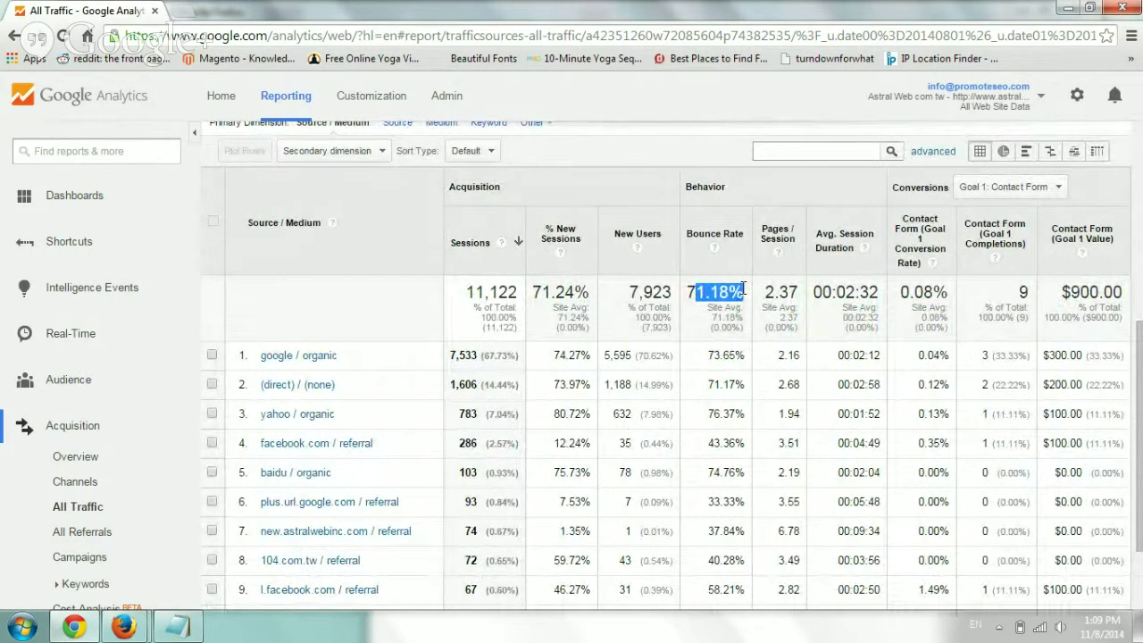
click(743, 287)
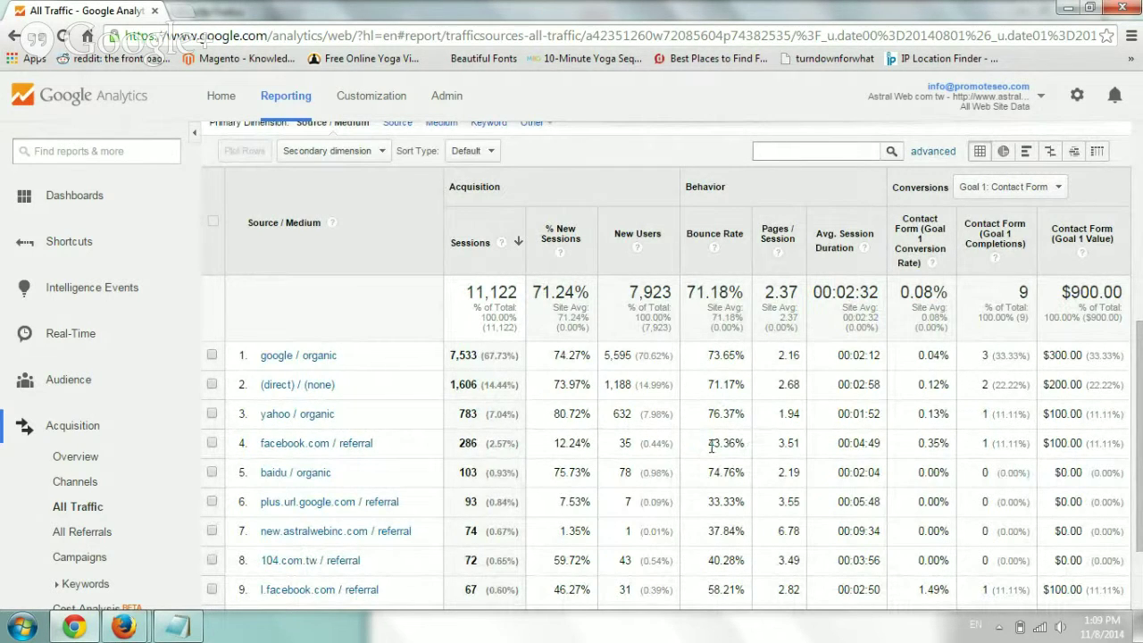
Step: Compare the acquisition and bounce rate figures of facebook.com / referral, google / organic and yahoo / organic against the totals row
drag(708, 443, 746, 441)
click(697, 462)
drag(455, 443, 748, 443)
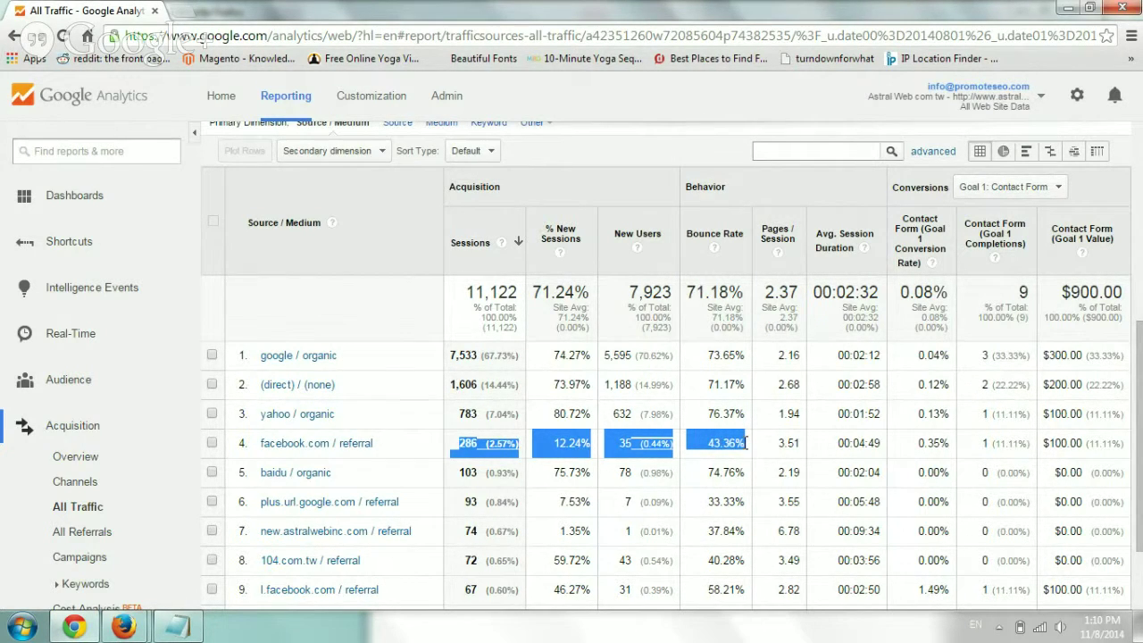
drag(444, 356, 748, 354)
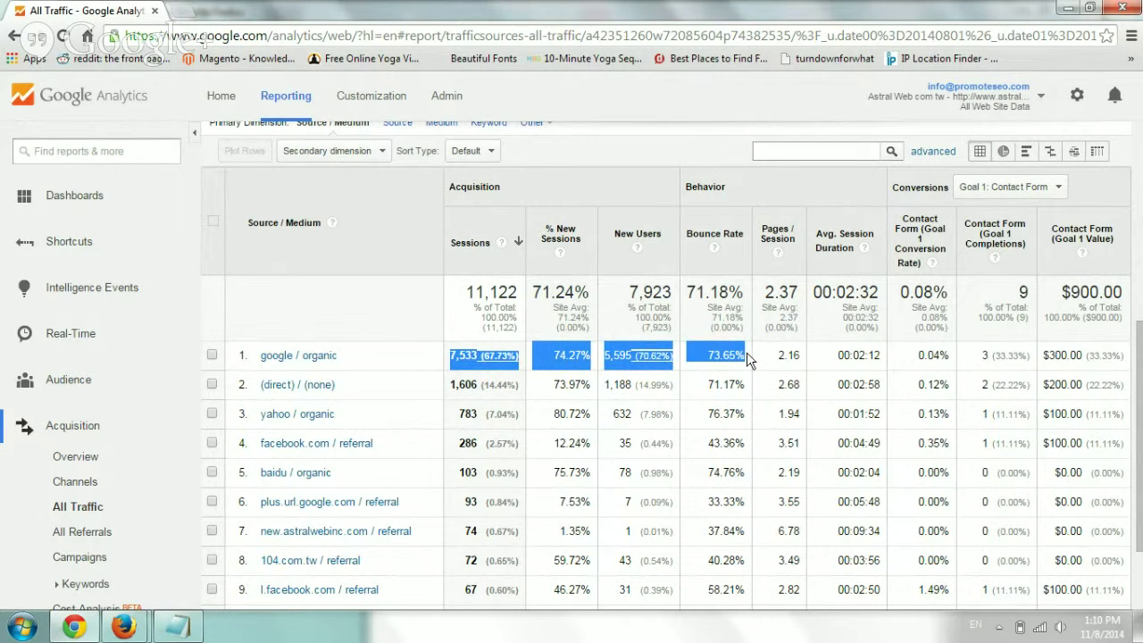
click(747, 355)
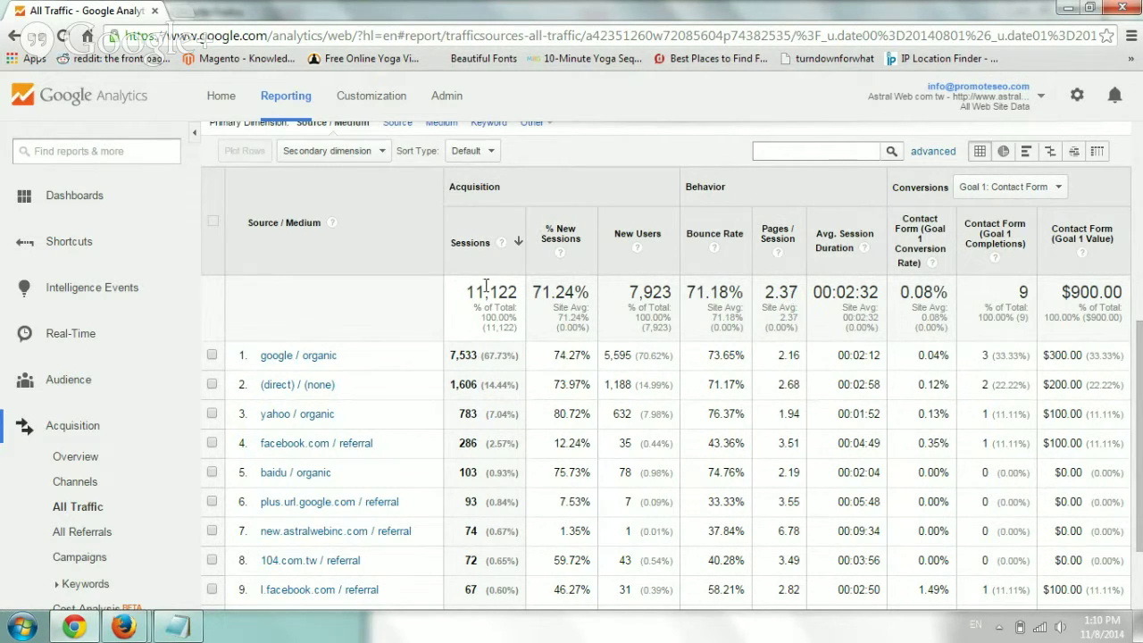
drag(465, 292, 479, 404)
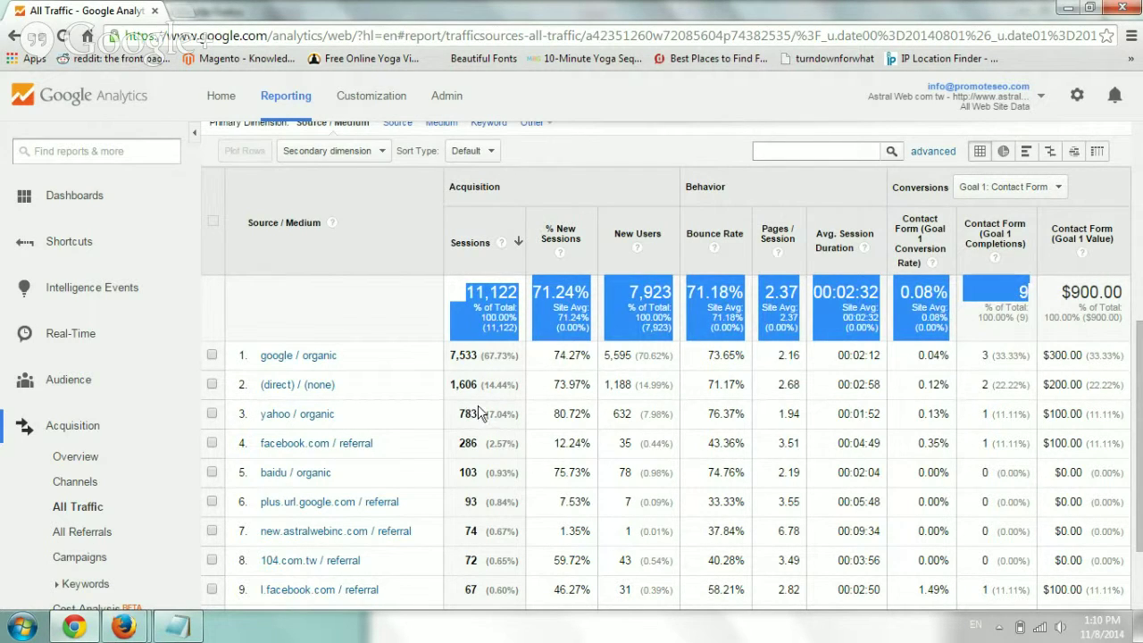
double_click(458, 413)
drag(287, 416, 885, 413)
click(884, 412)
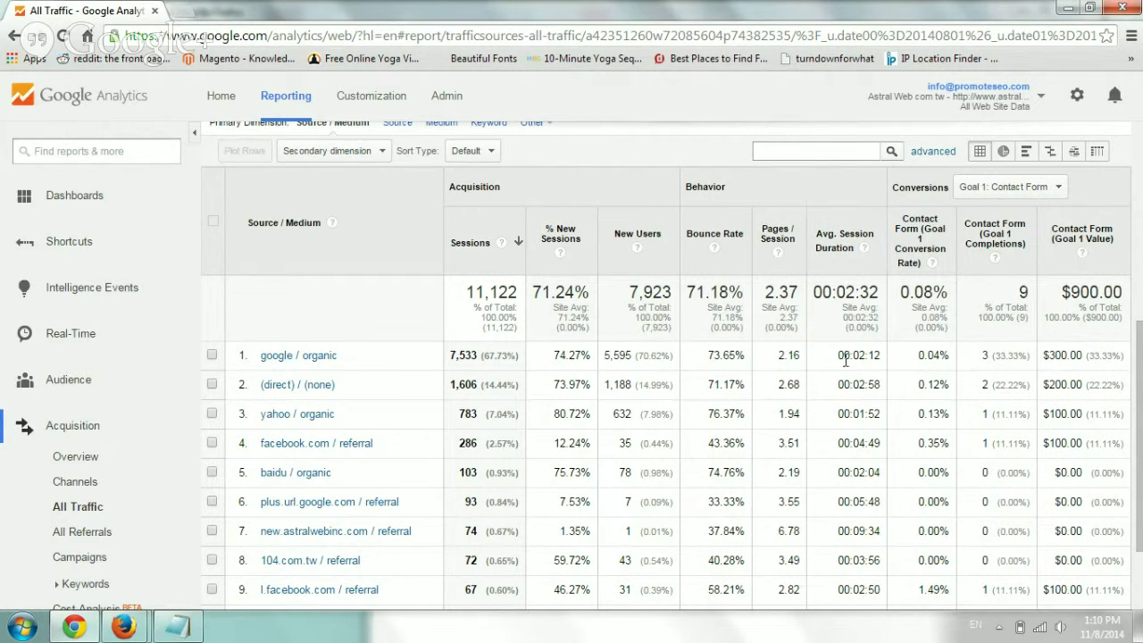
Step: Examine the average session duration for google / organic and the contact form goal completions for google / organic and yahoo / organic
drag(837, 357, 880, 356)
click(882, 365)
drag(898, 191, 944, 192)
click(935, 192)
drag(981, 354, 1031, 351)
drag(982, 413, 1034, 413)
click(1025, 416)
Step: Examine google / organic's goal value, completions and conversion rate, and compare them with yahoo / organic's conversion rate and sessions
drag(1049, 354, 1112, 370)
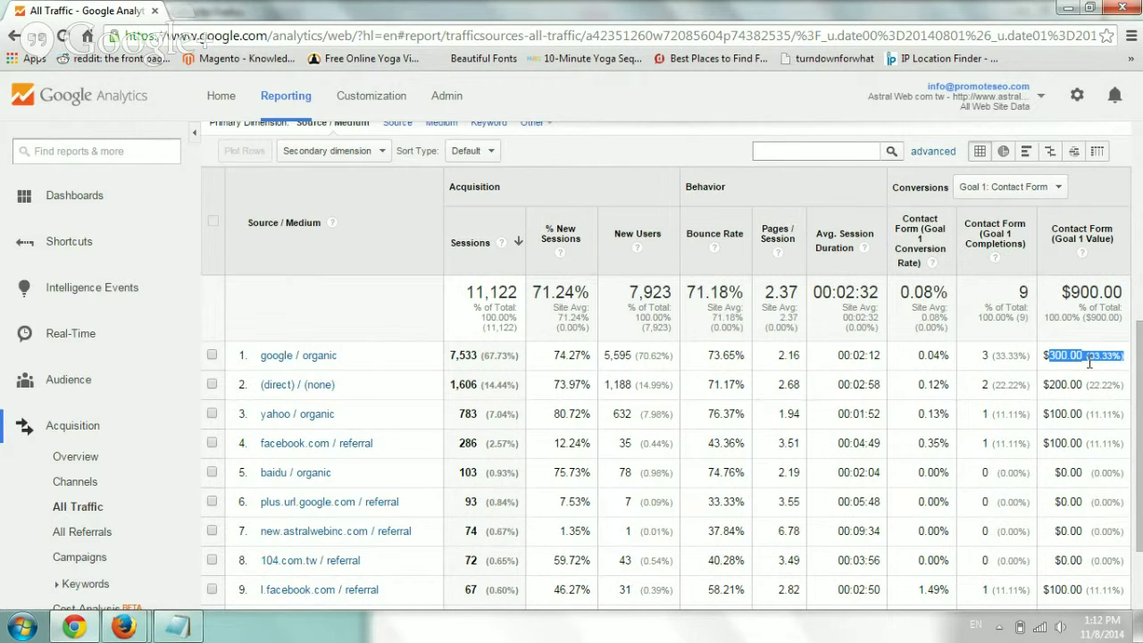
drag(979, 354, 1027, 354)
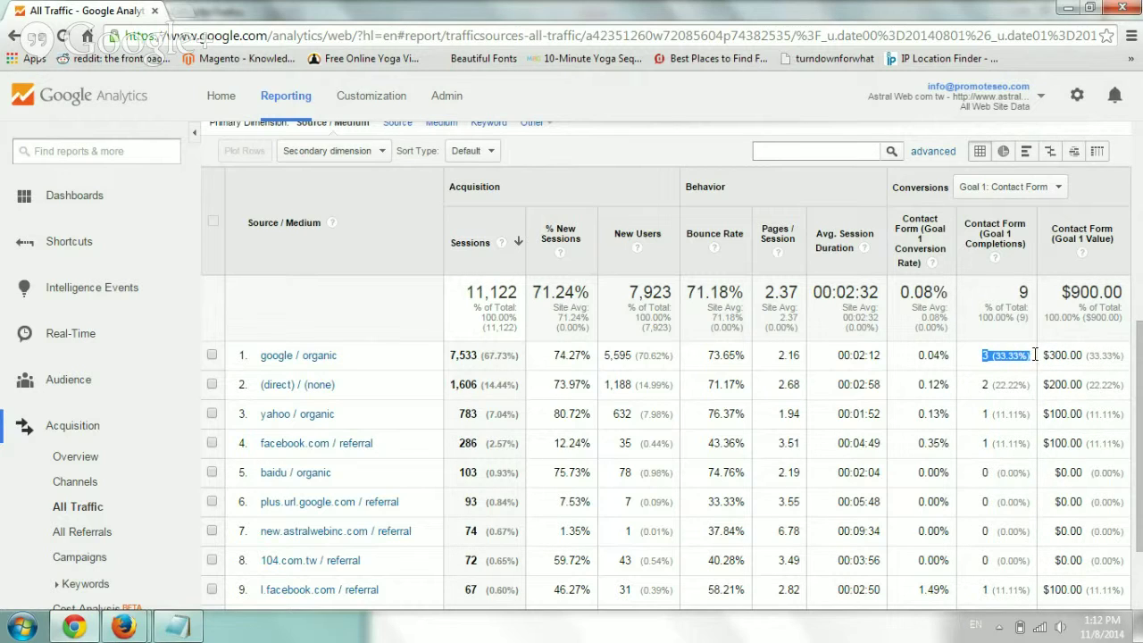
click(1011, 360)
drag(981, 355, 1036, 357)
drag(916, 355, 952, 356)
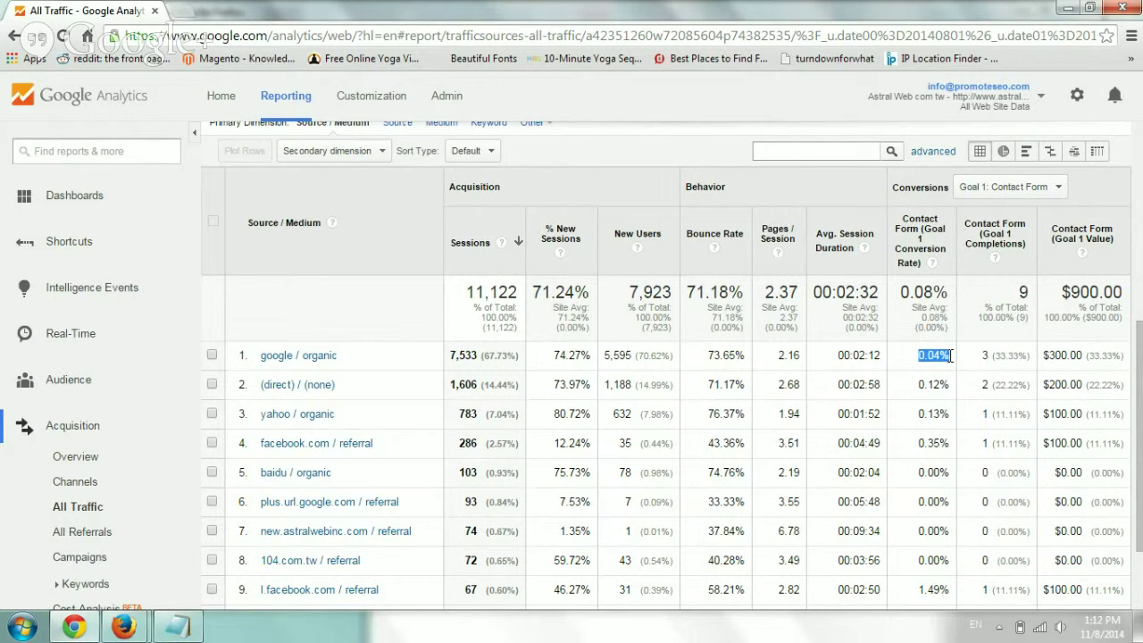
mouse_move(915, 413)
mouse_down()
mouse_move(950, 413)
mouse_move(918, 416)
mouse_up()
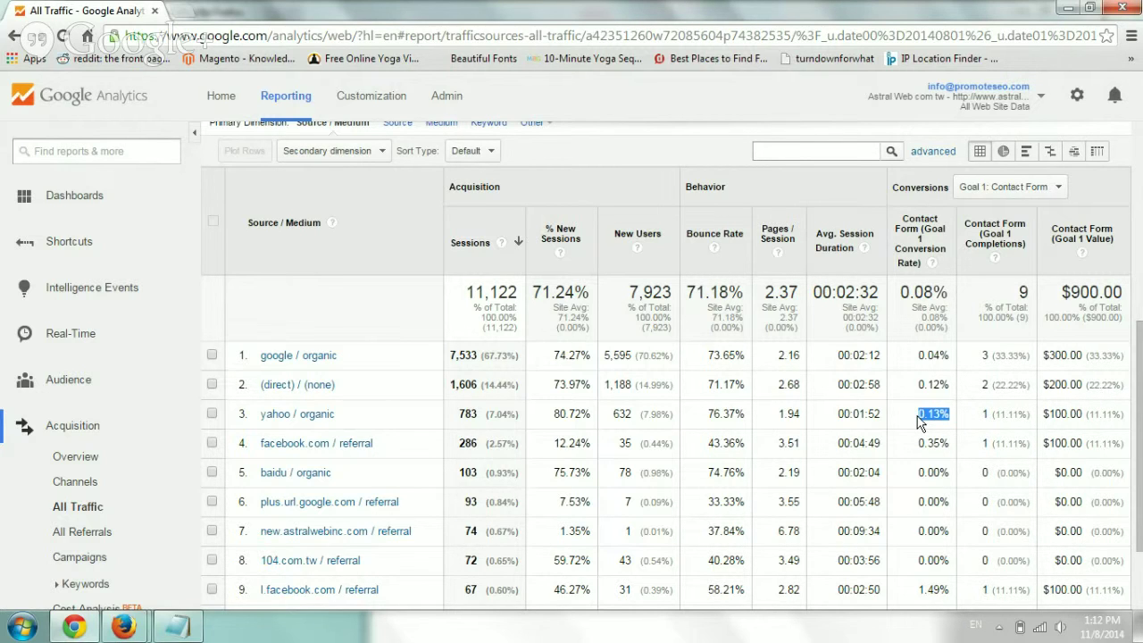
click(918, 420)
drag(458, 414, 517, 412)
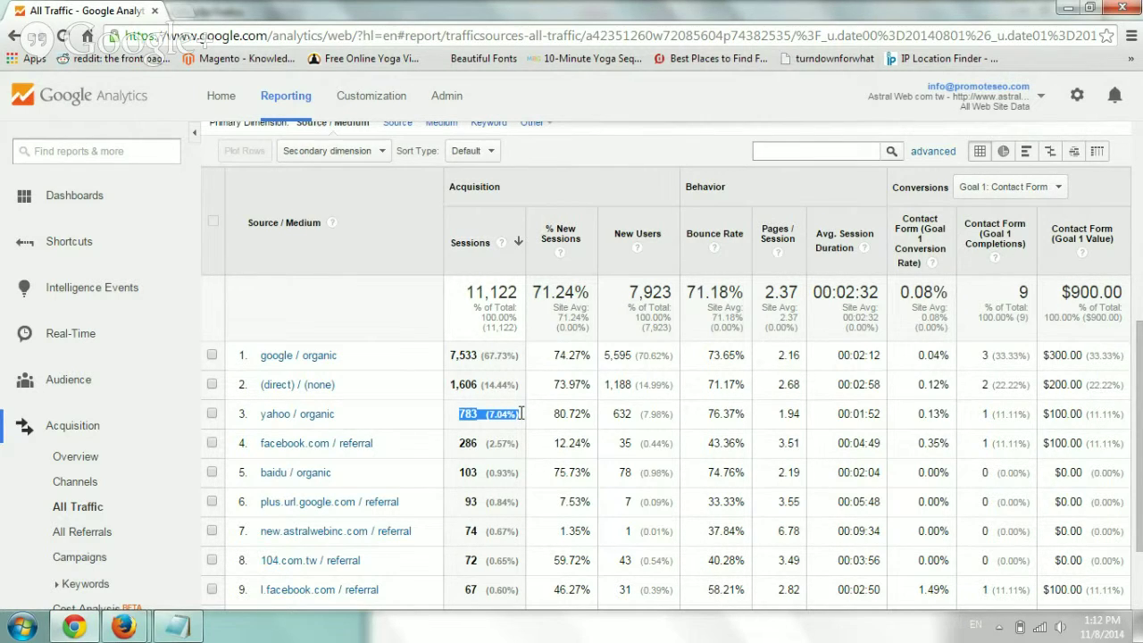
drag(521, 413, 952, 414)
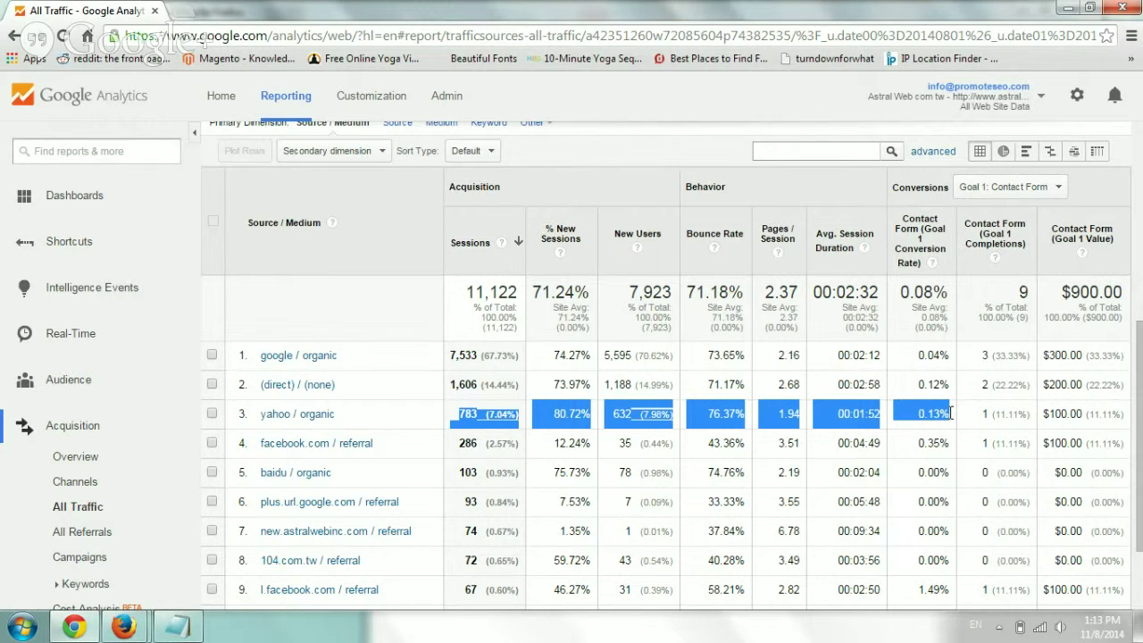
click(950, 413)
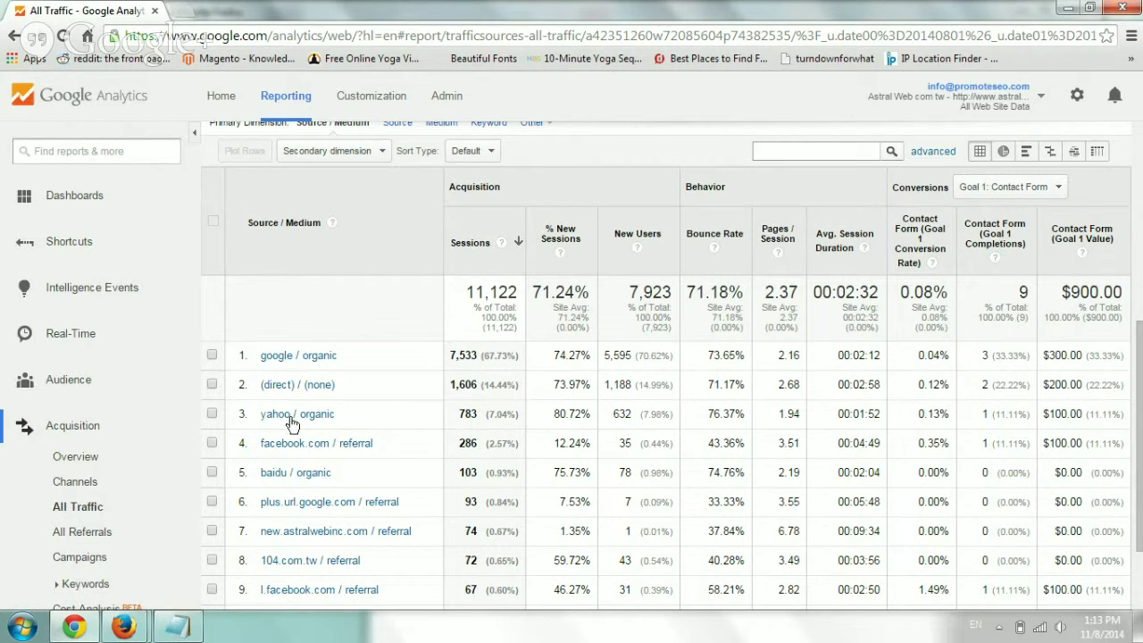
Step: Open the Language report in the Geo section under Audience
click(97, 380)
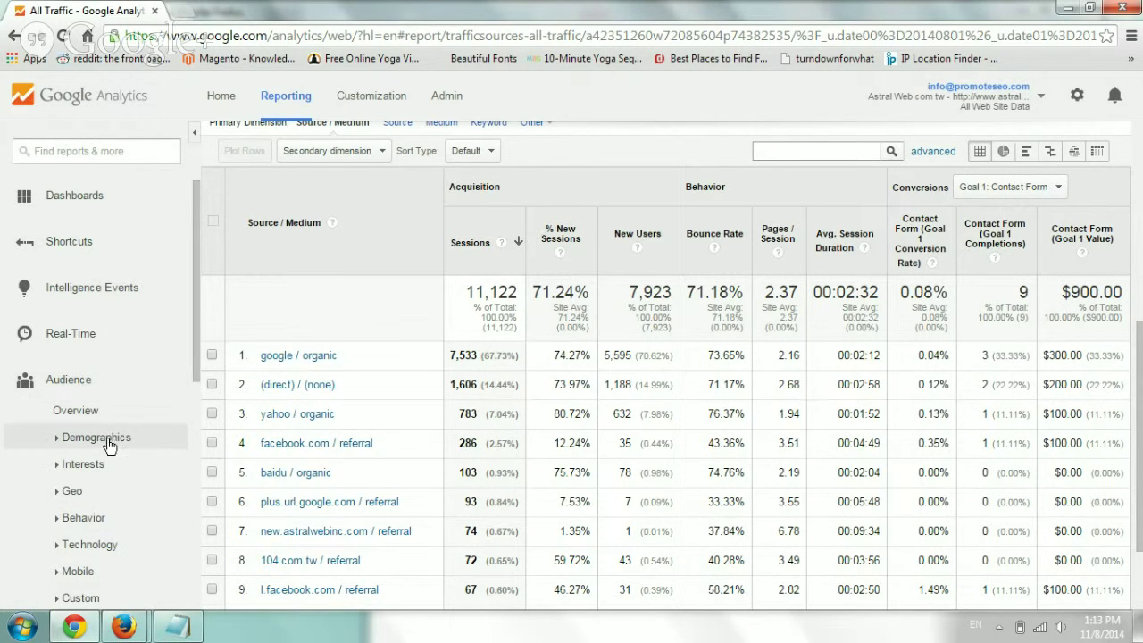
click(76, 491)
click(100, 518)
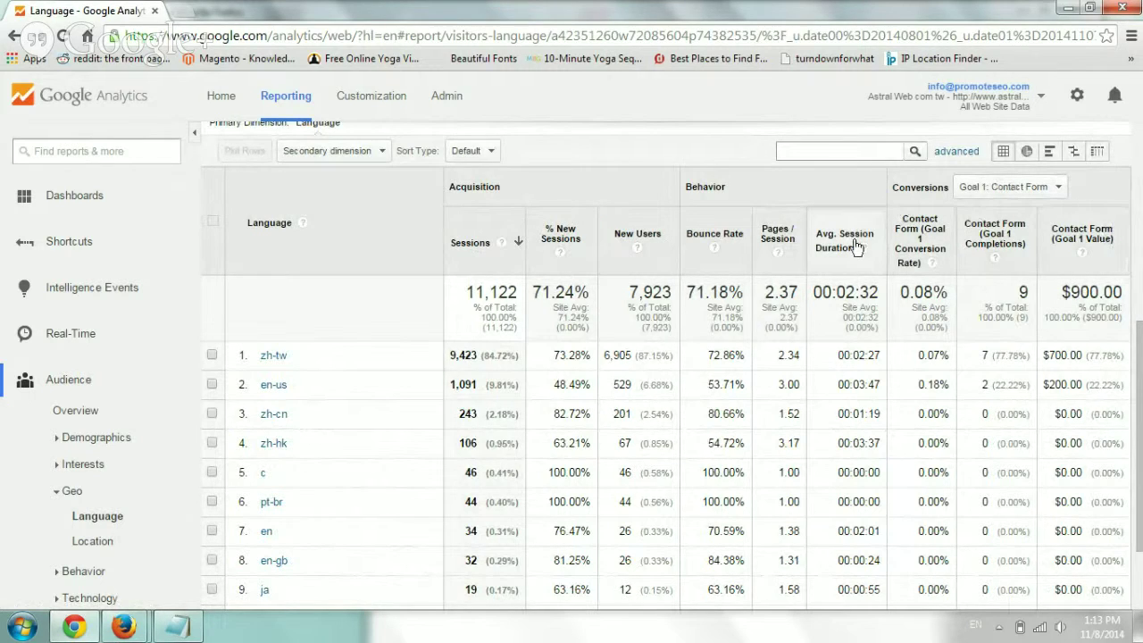
Step: Open the Geo Location report and bring its country/territory table into view
click(93, 541)
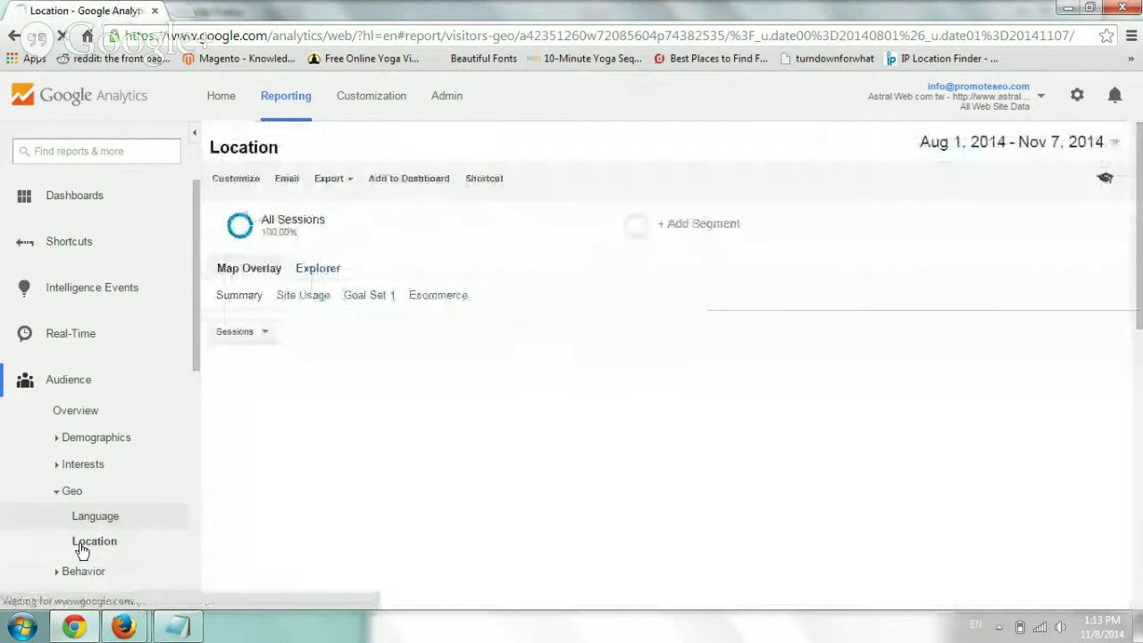
scroll(517, 429, down, 10)
scroll(500, 384, up, 3)
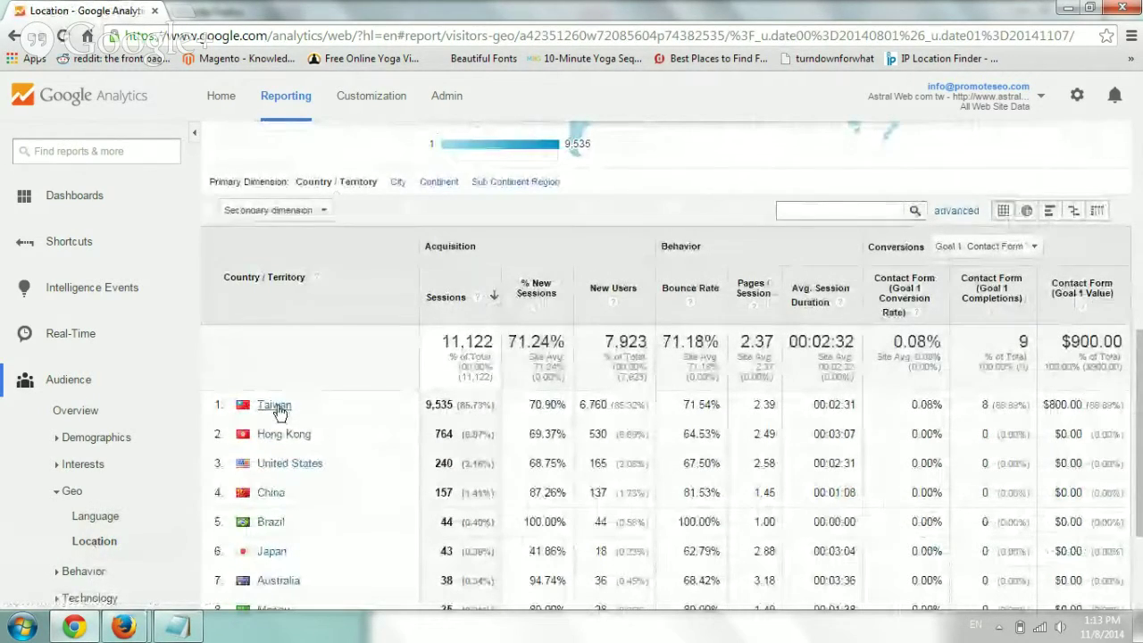
Step: Drill down into the United States and bring its region table into view
click(288, 463)
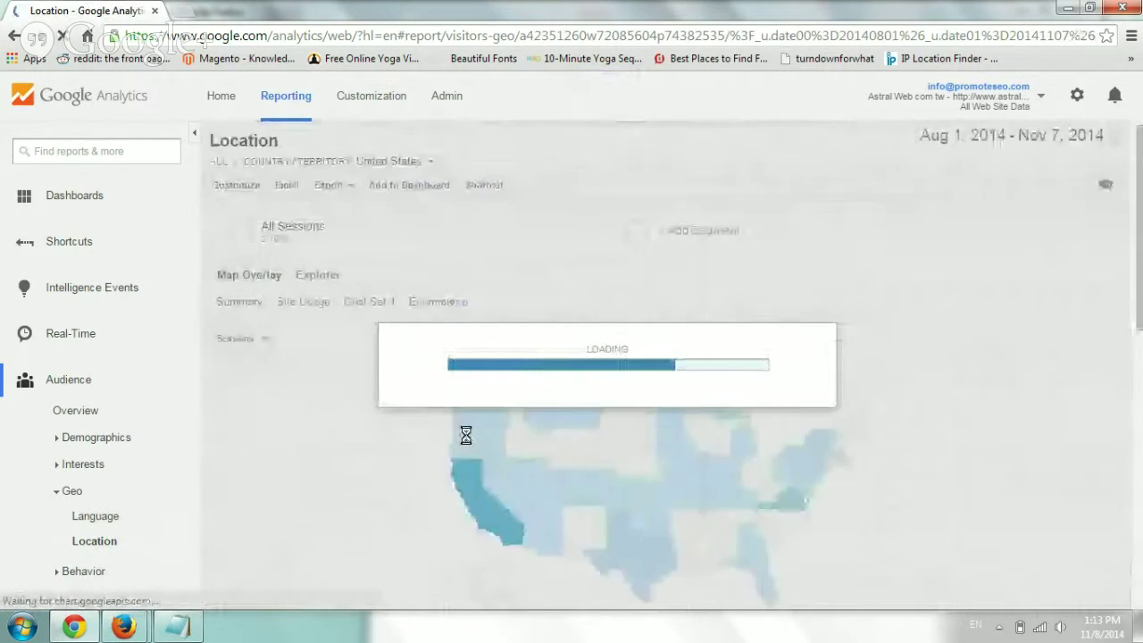
scroll(465, 435, down, 6)
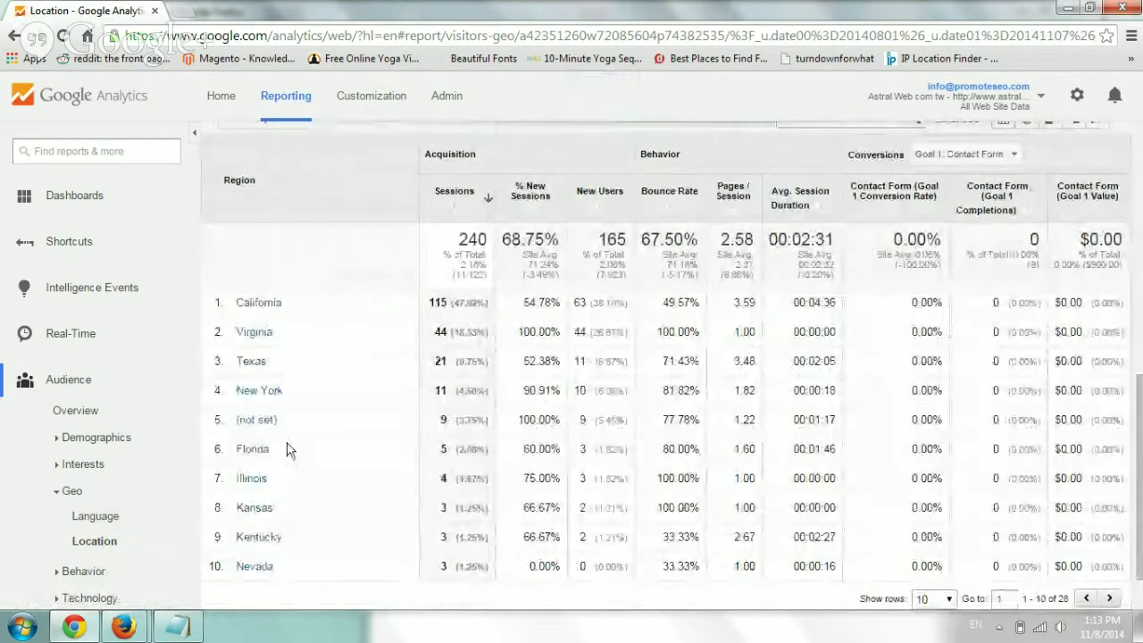
scroll(347, 387, up, 2)
scroll(355, 385, down, 1)
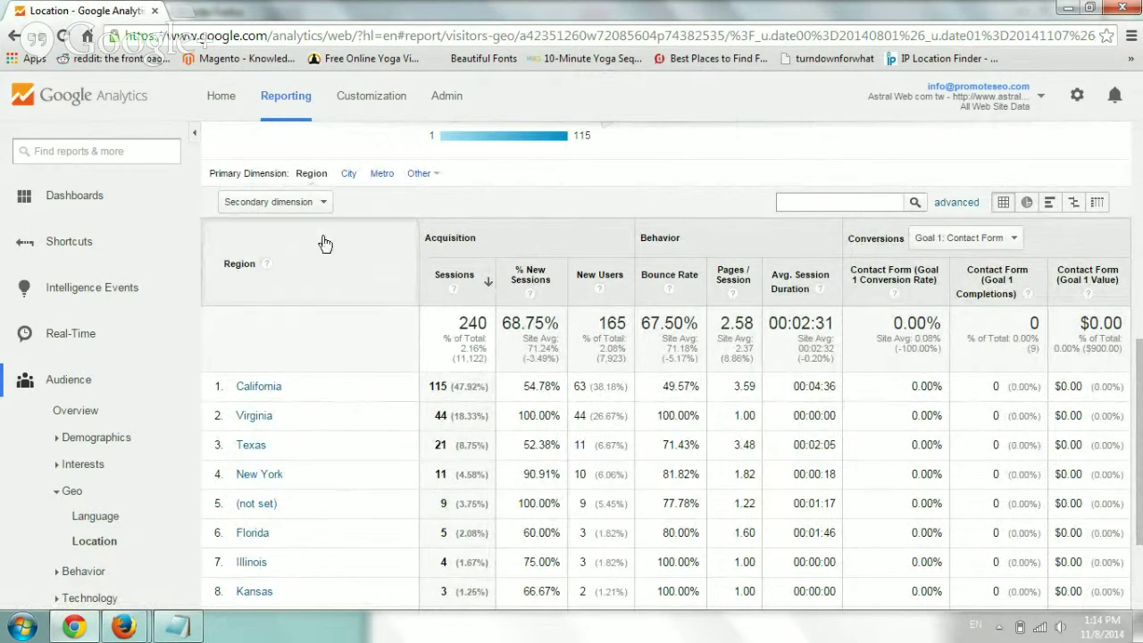
Step: Check the available secondary dimensions and examine the California row of the region table
triple_click(286, 204)
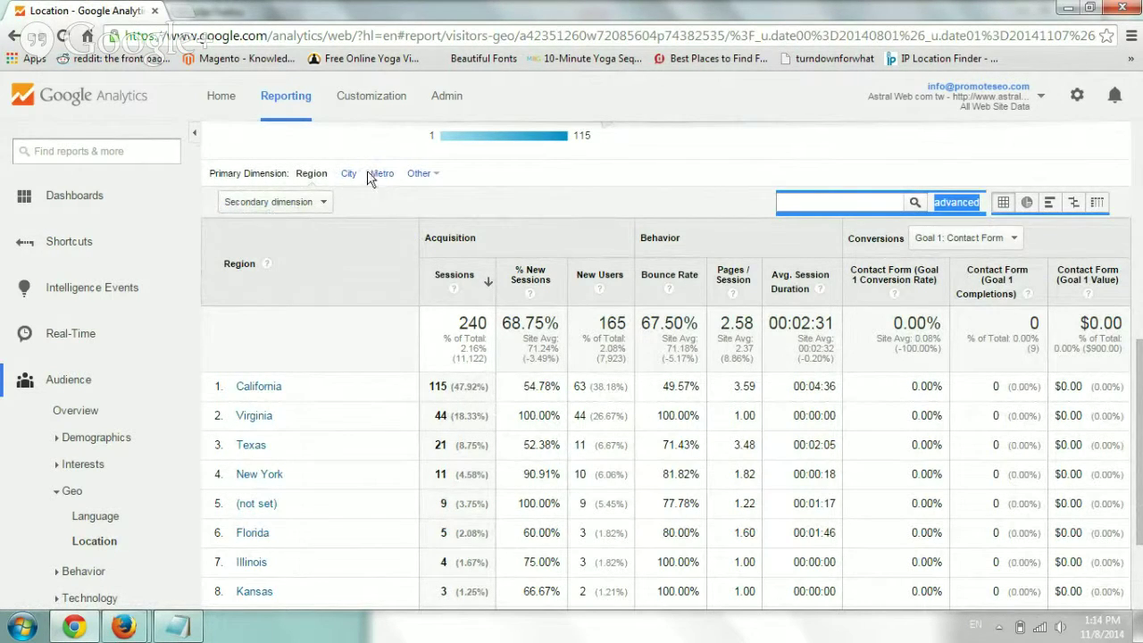
click(293, 202)
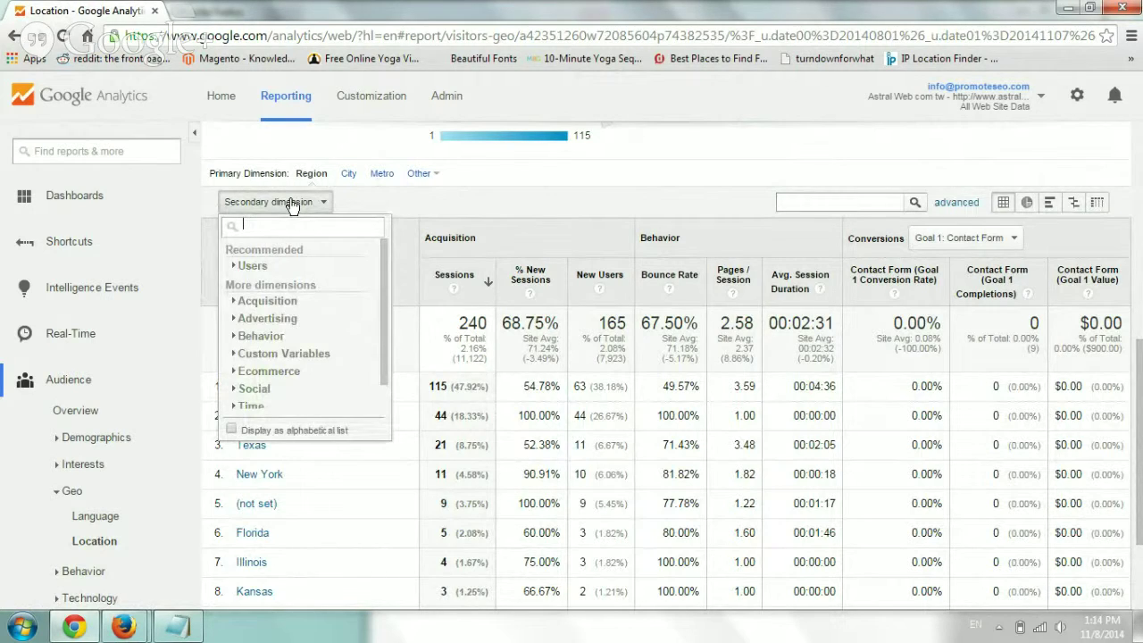
click(356, 205)
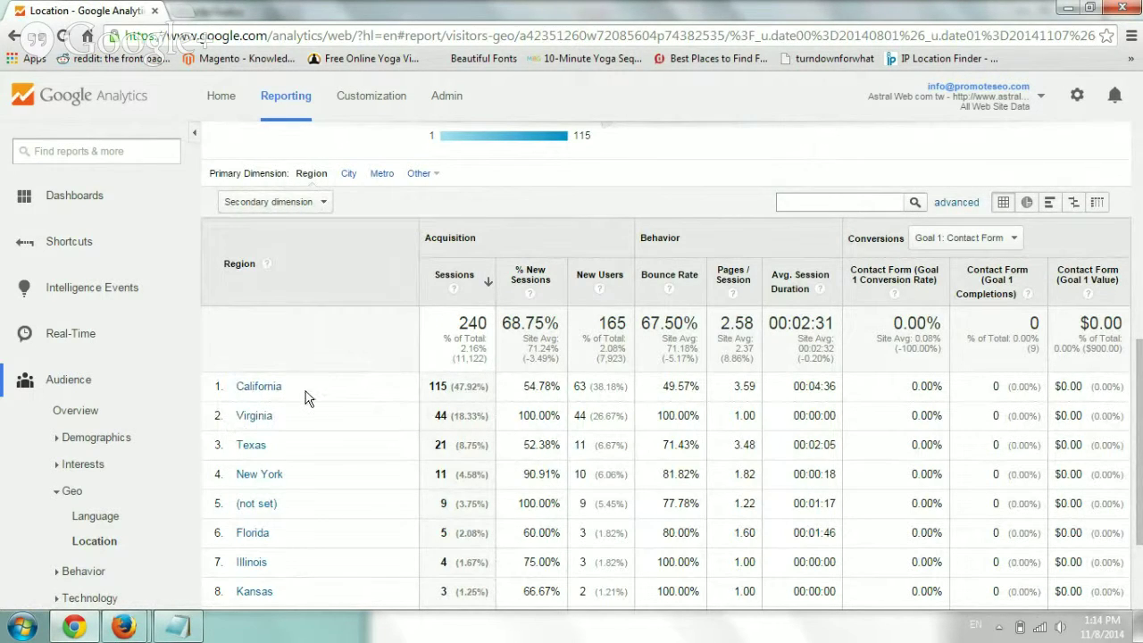
drag(303, 398, 215, 393)
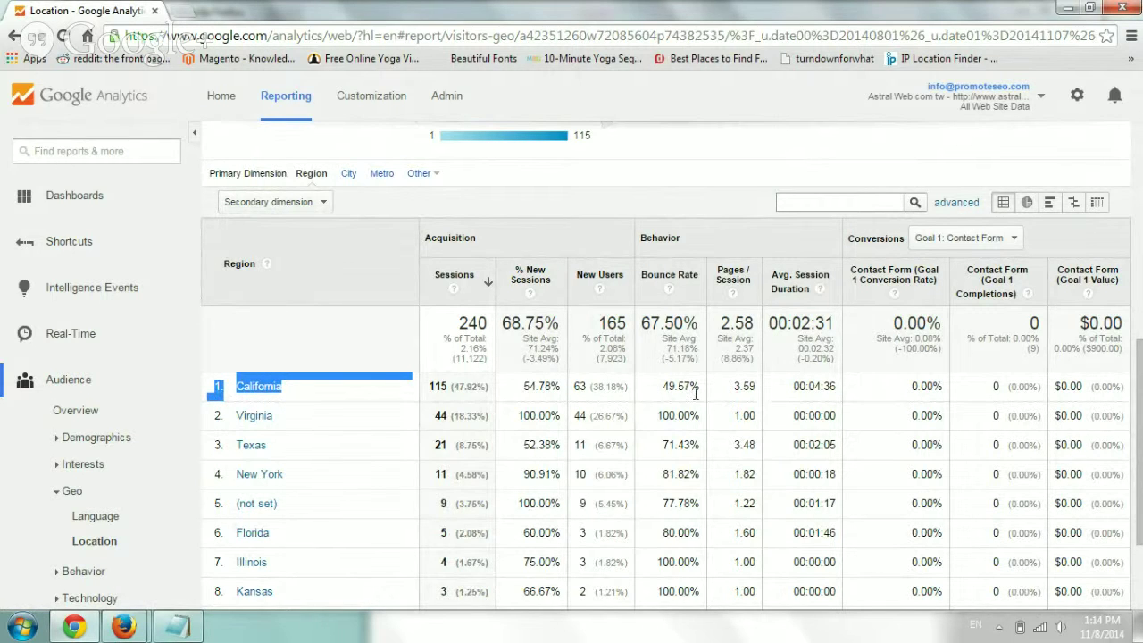
Step: Add Day of the month from the Time group as the region table's secondary dimension
click(320, 205)
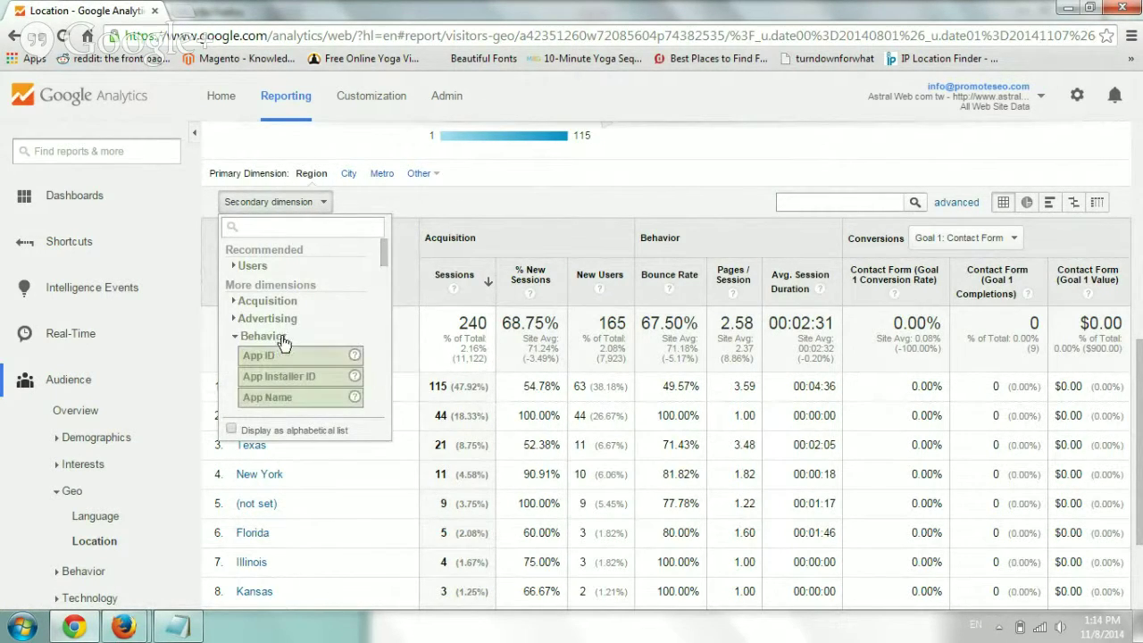
scroll(300, 337, down, 1)
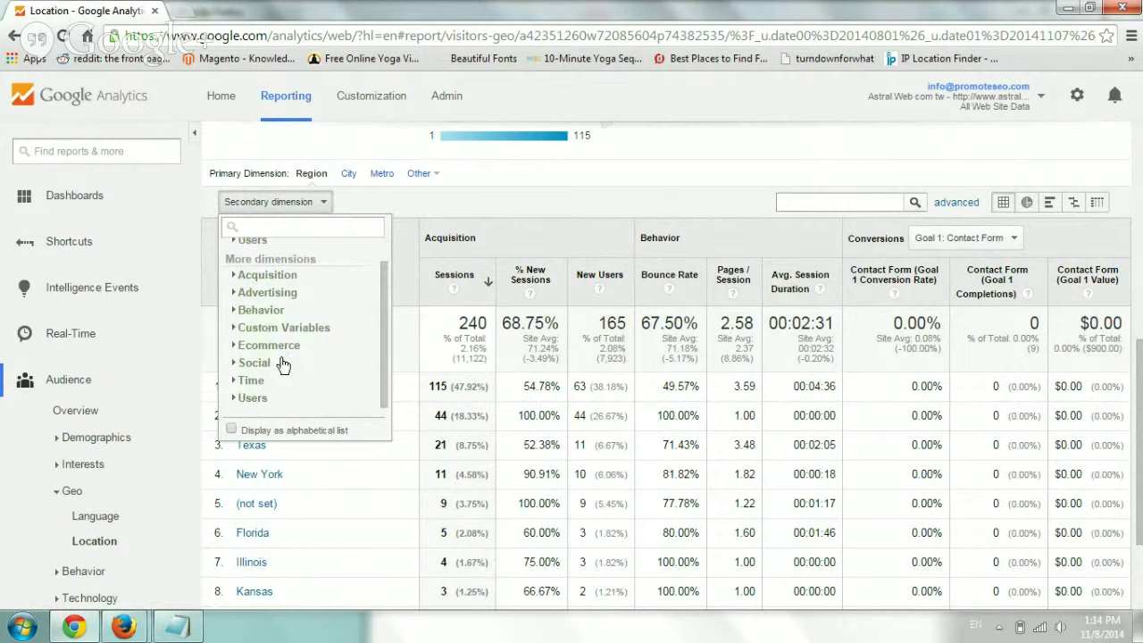
click(253, 381)
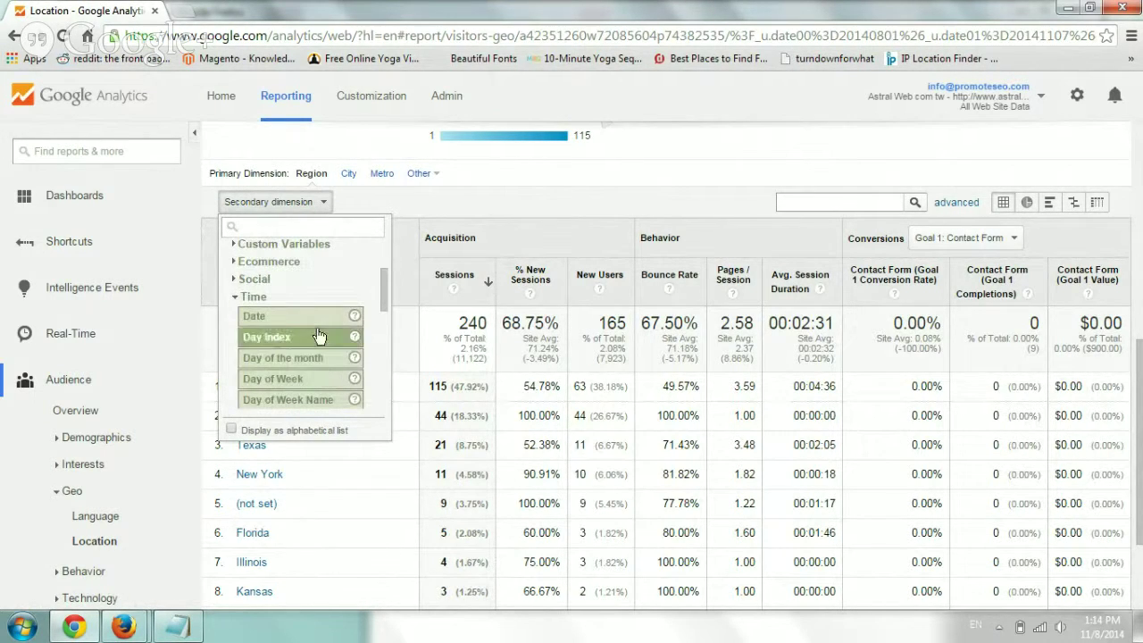
click(322, 358)
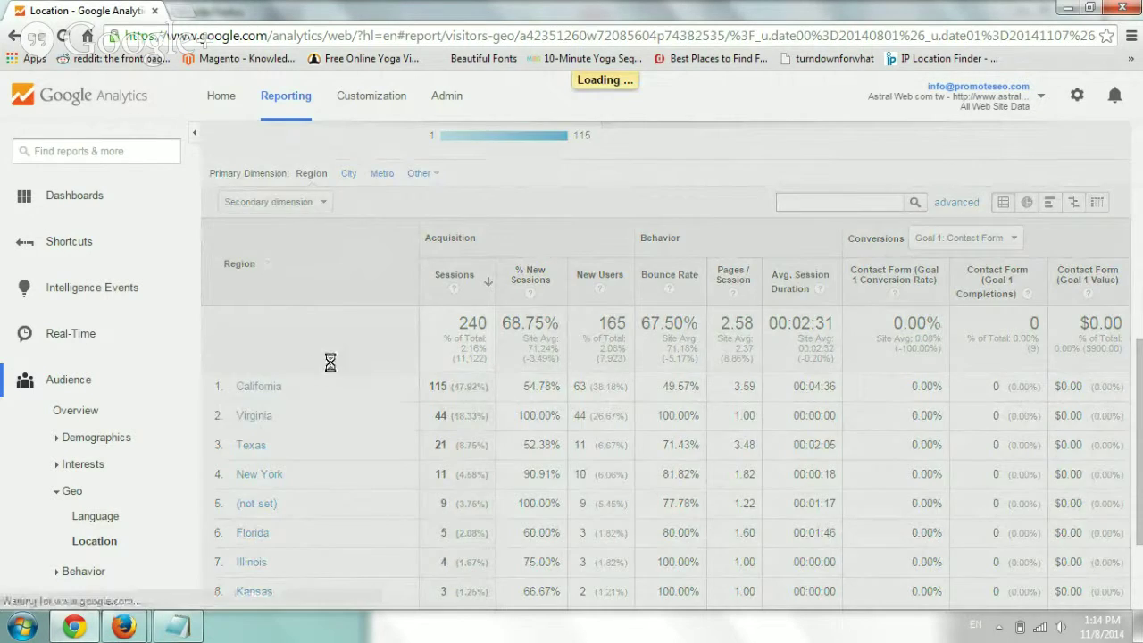
scroll(374, 377, down, 2)
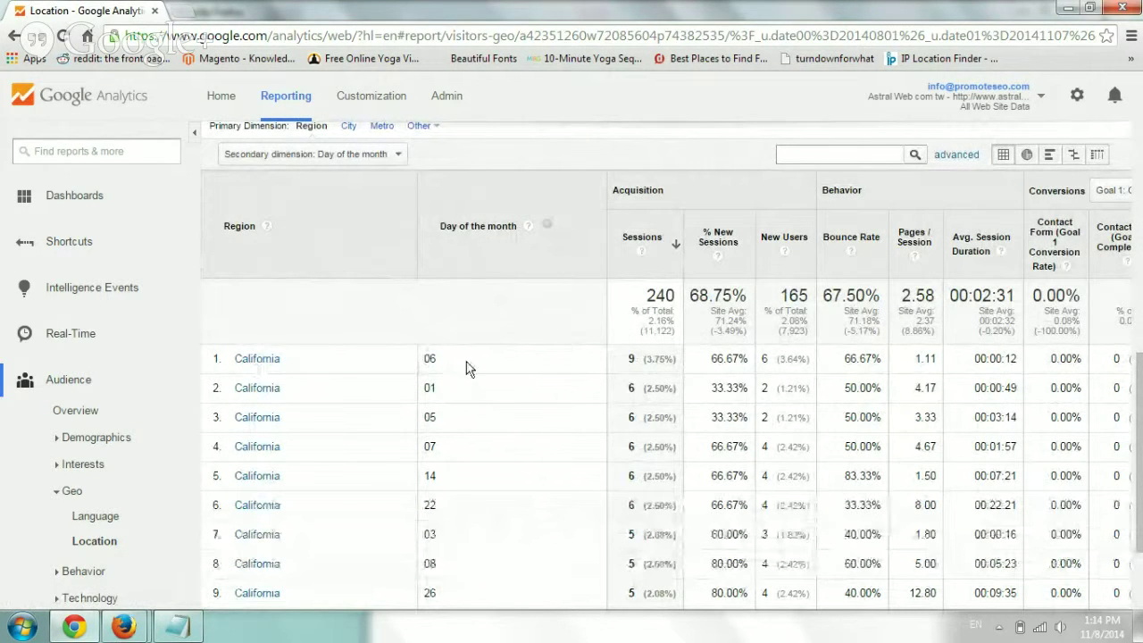
Step: Change the region table's secondary dimension to Day of Week from the Time group
click(343, 158)
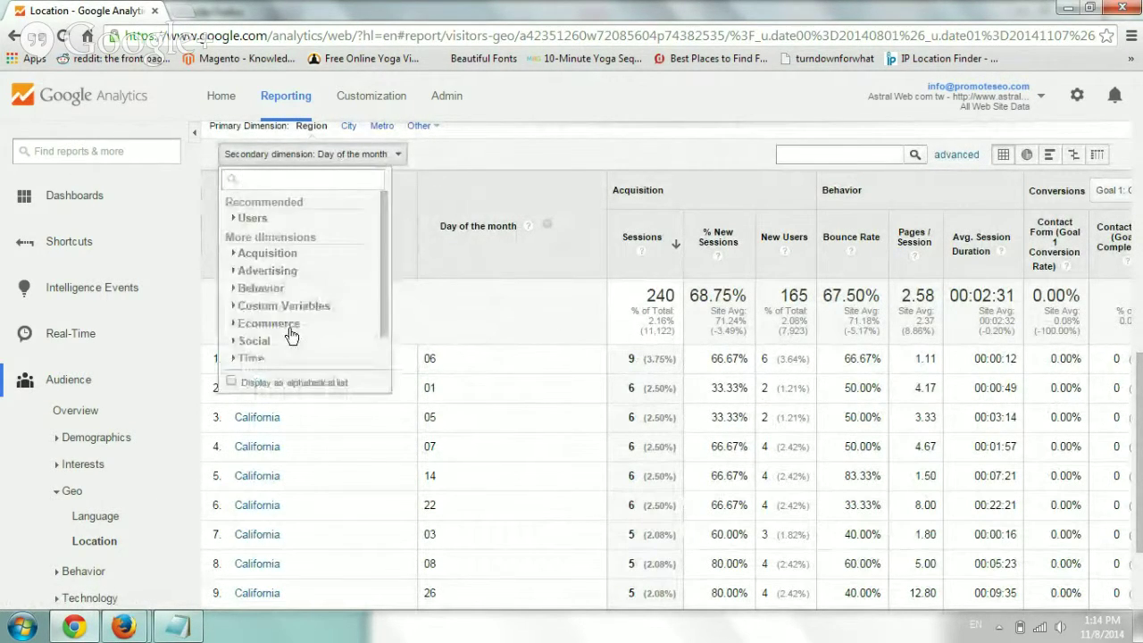
scroll(295, 322, down, 1)
click(256, 334)
scroll(321, 329, down, 4)
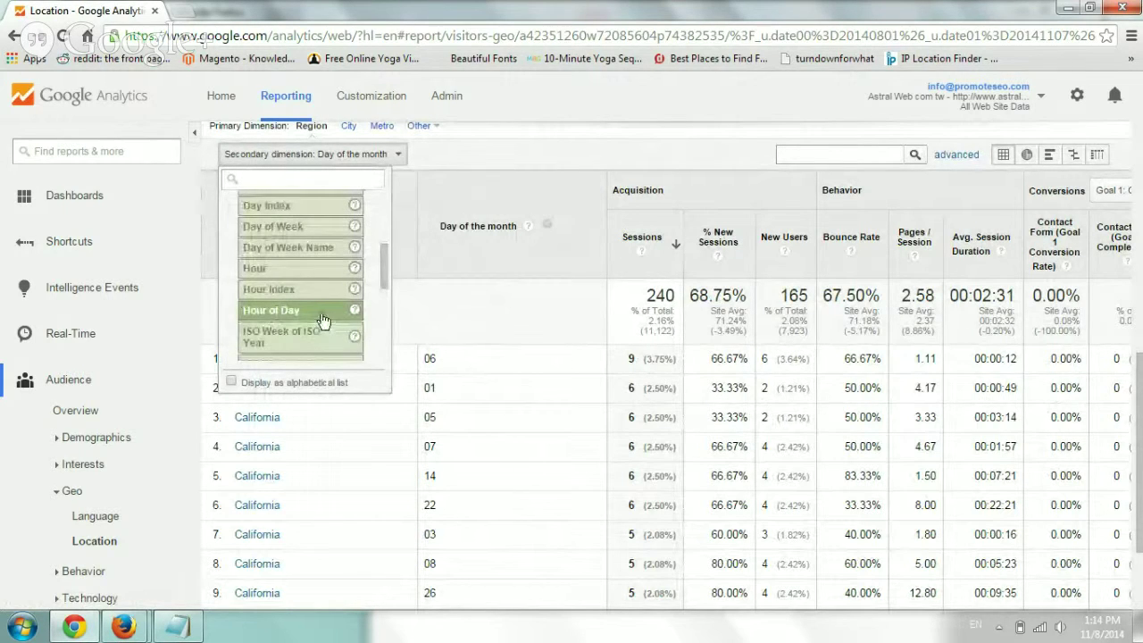
click(310, 225)
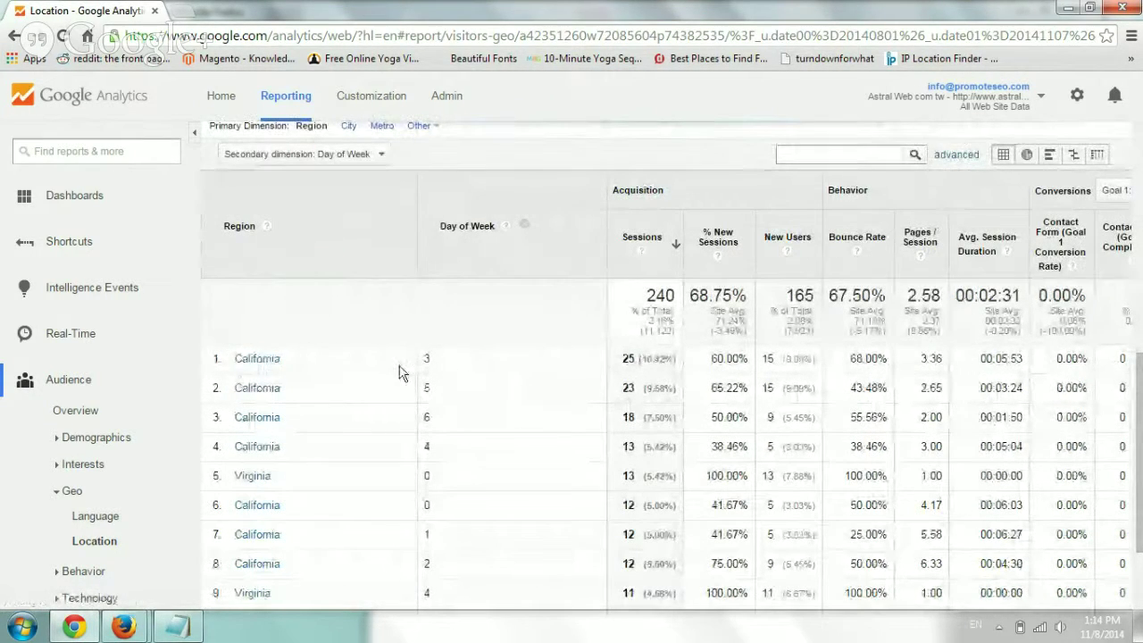
Step: Examine the Day of Week values for the California and Virginia rows alongside the region map and table metrics
drag(433, 358, 420, 361)
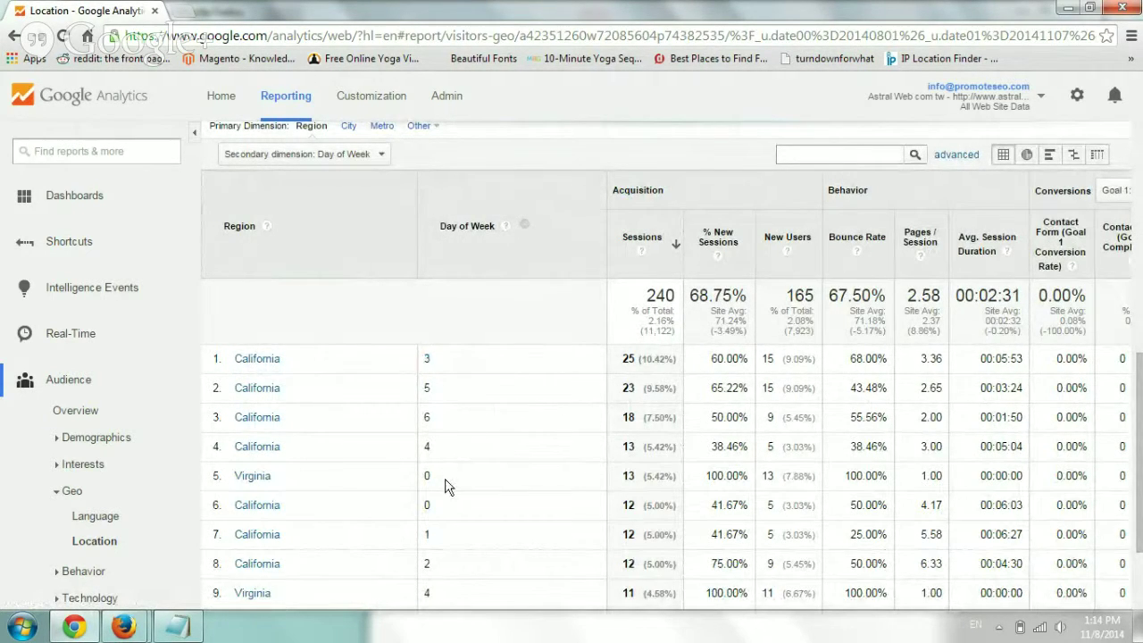
mouse_move(439, 508)
mouse_down()
mouse_move(422, 496)
mouse_move(426, 506)
mouse_up()
scroll(496, 453, up, 5)
scroll(480, 459, down, 2)
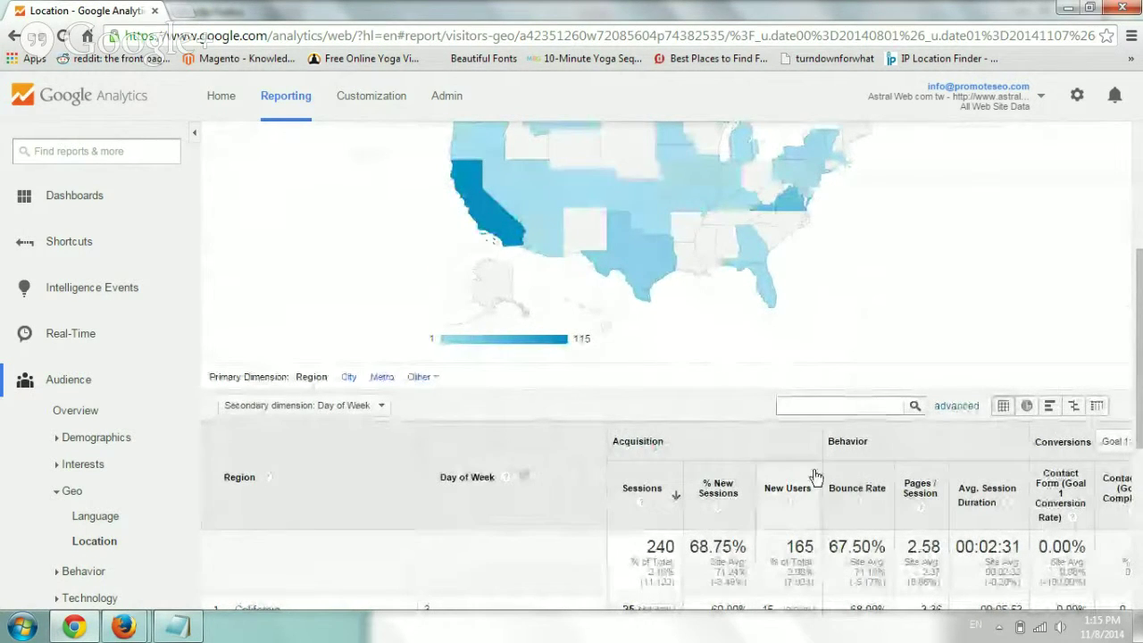
scroll(850, 266, down, 2)
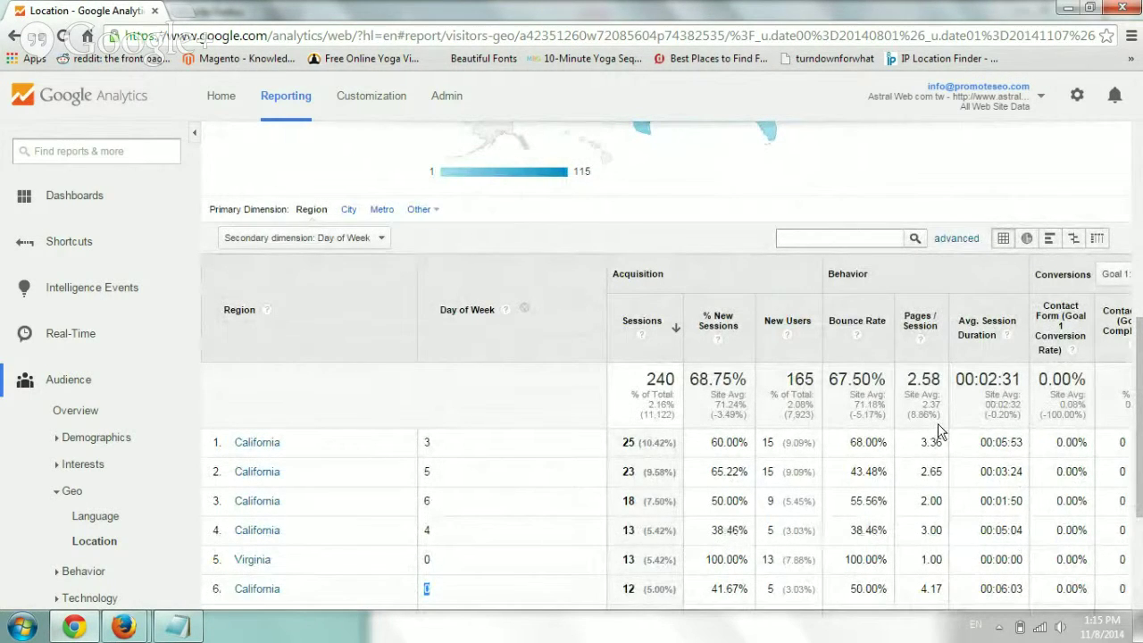
click(88, 545)
scroll(295, 402, down, 2)
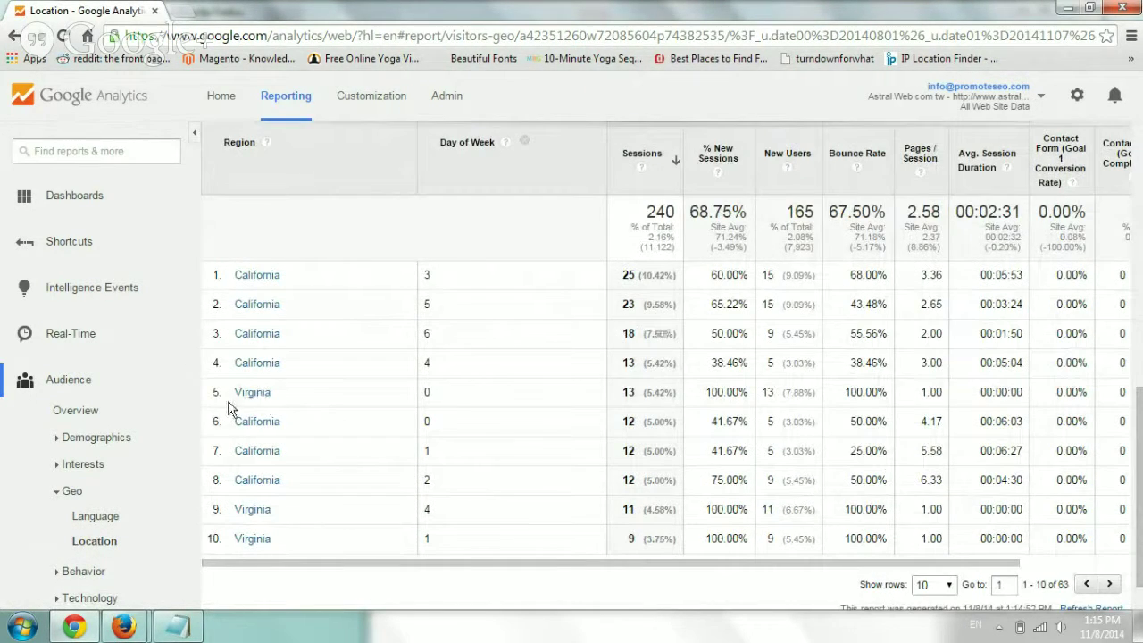
Step: Filter the region table by "california" and review the filtered rows and map
scroll(736, 379, up, 1)
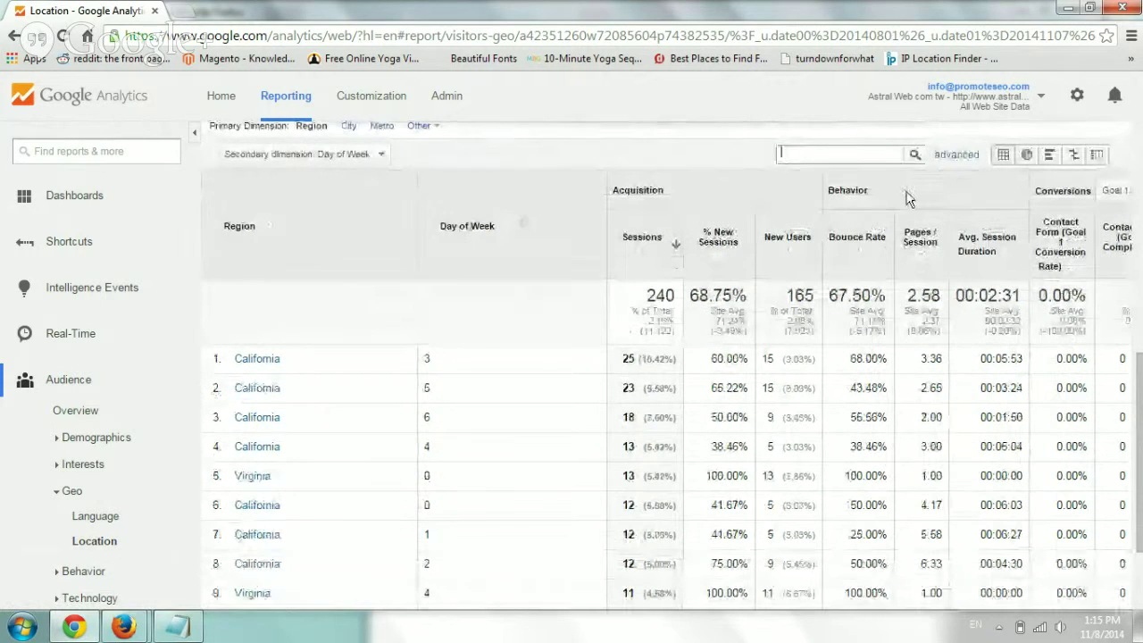
text(california)
key(Return)
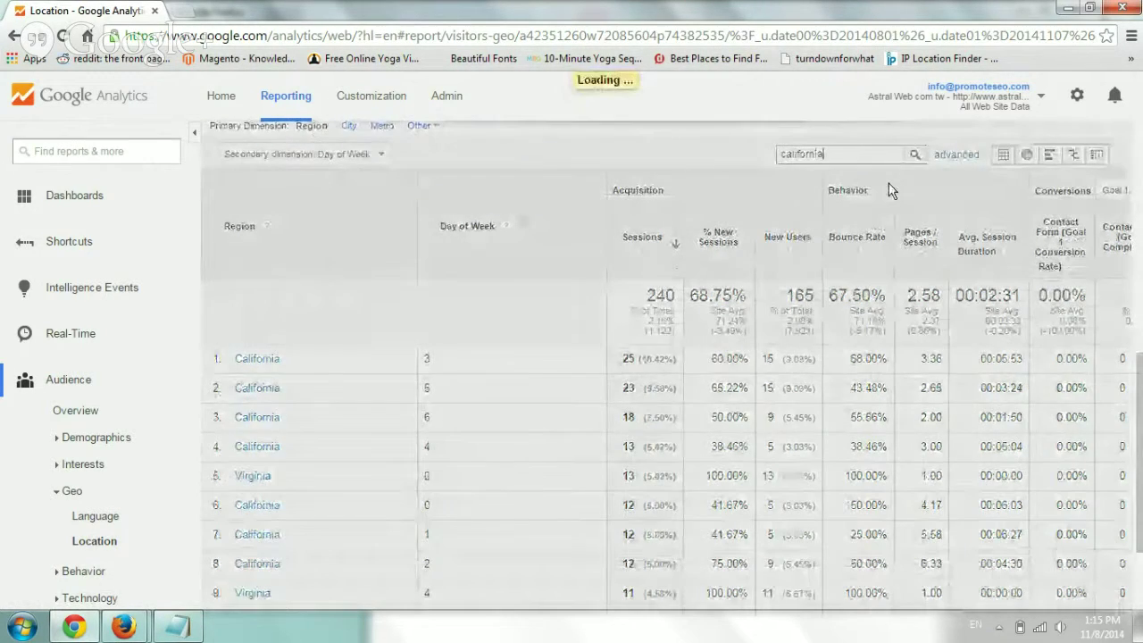
scroll(688, 277, down, 2)
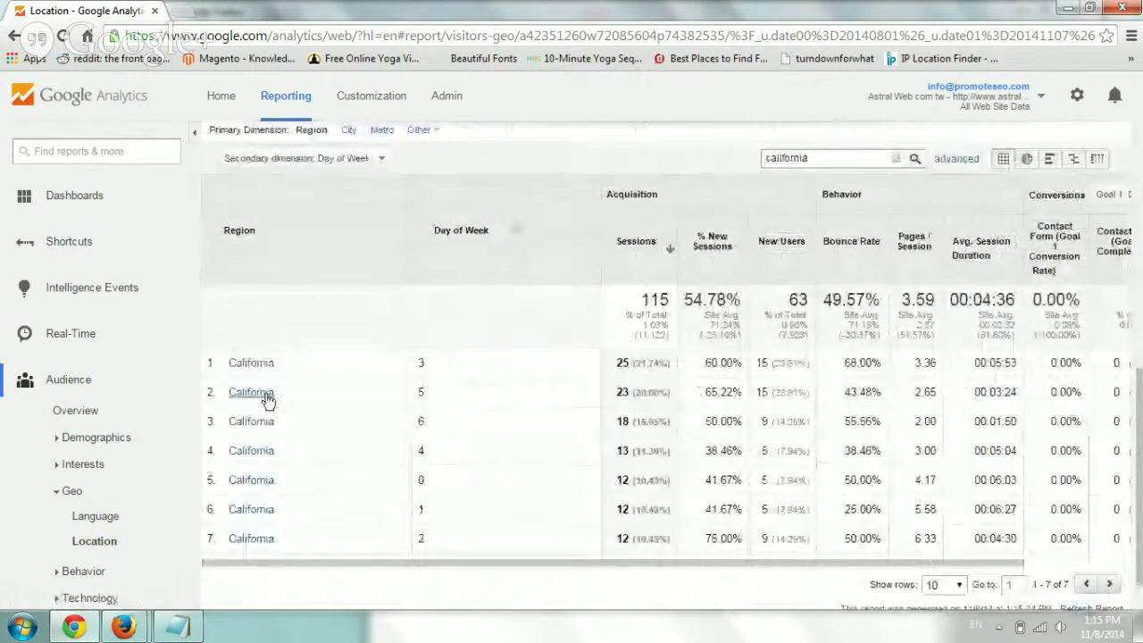
scroll(687, 415, up, 5)
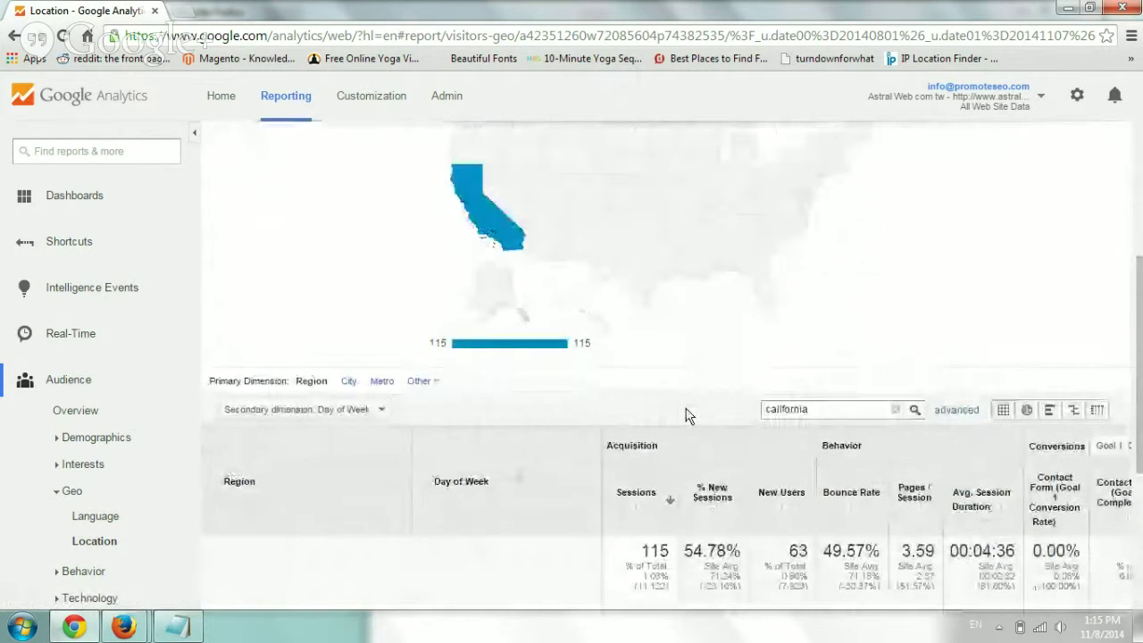